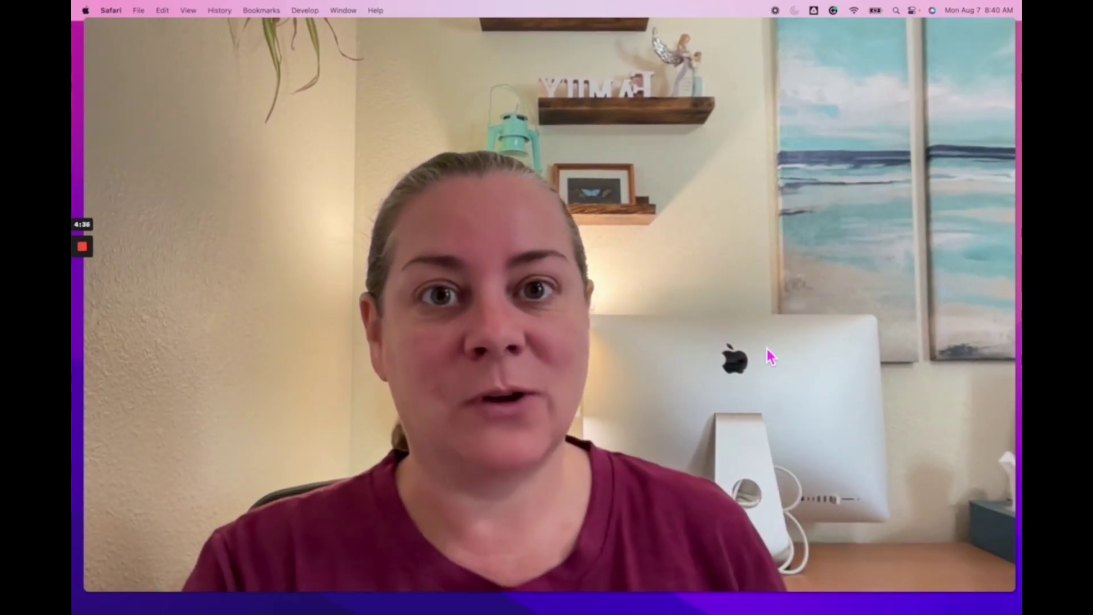
{"action": "mouse_move", "coordinate": [85, 301]}
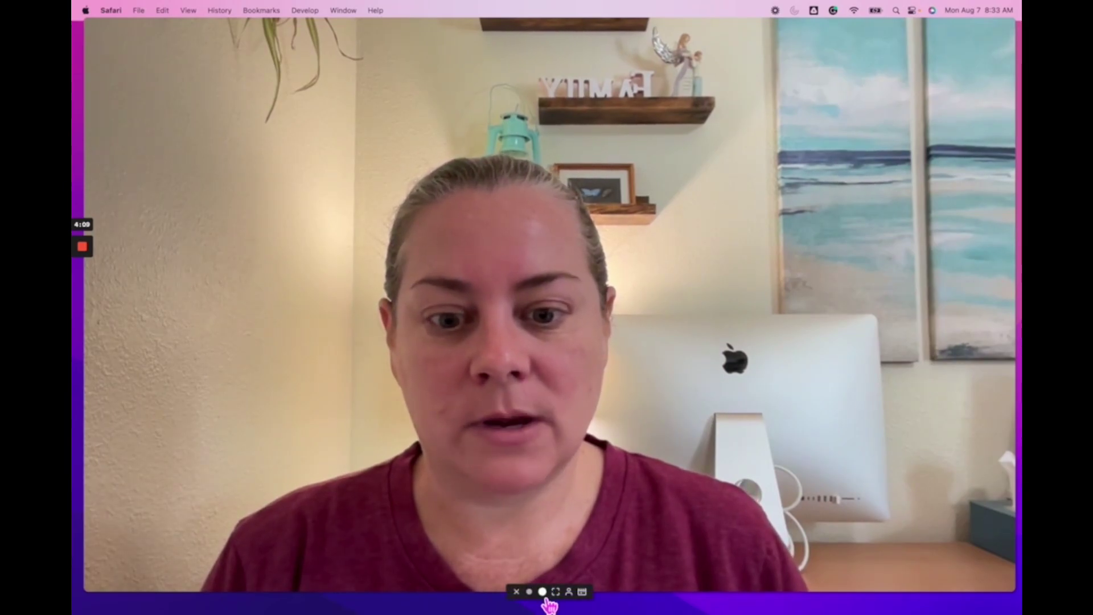
{"action": "left_click", "coordinate": [543, 592]}
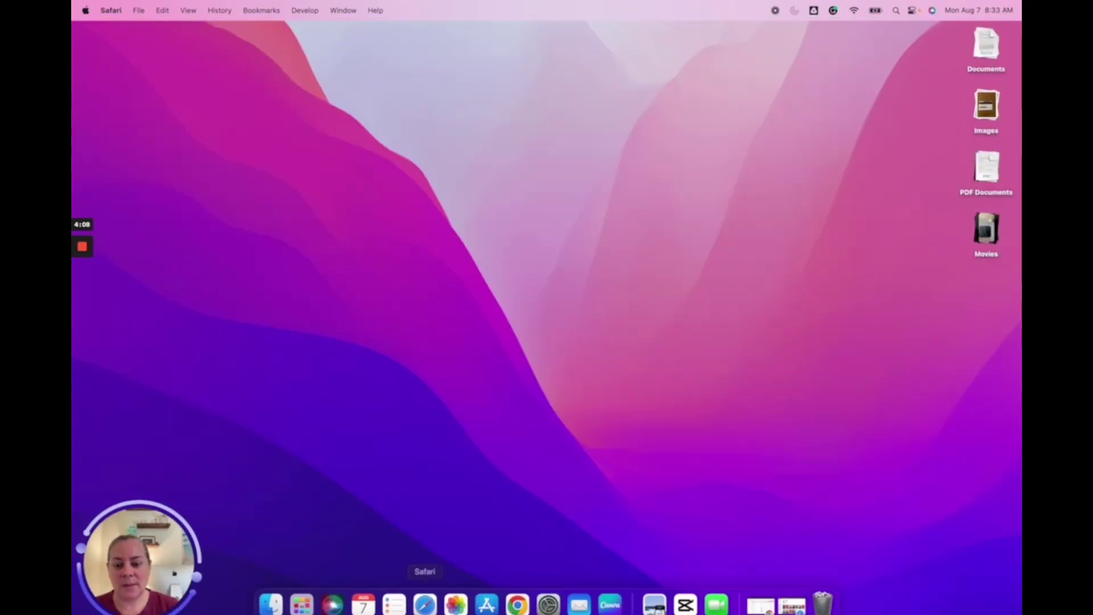
Switch to Safari, open the "Can you relate?" video from the TikTok profile and copy its link
{"action": "left_click", "coordinate": [426, 603]}
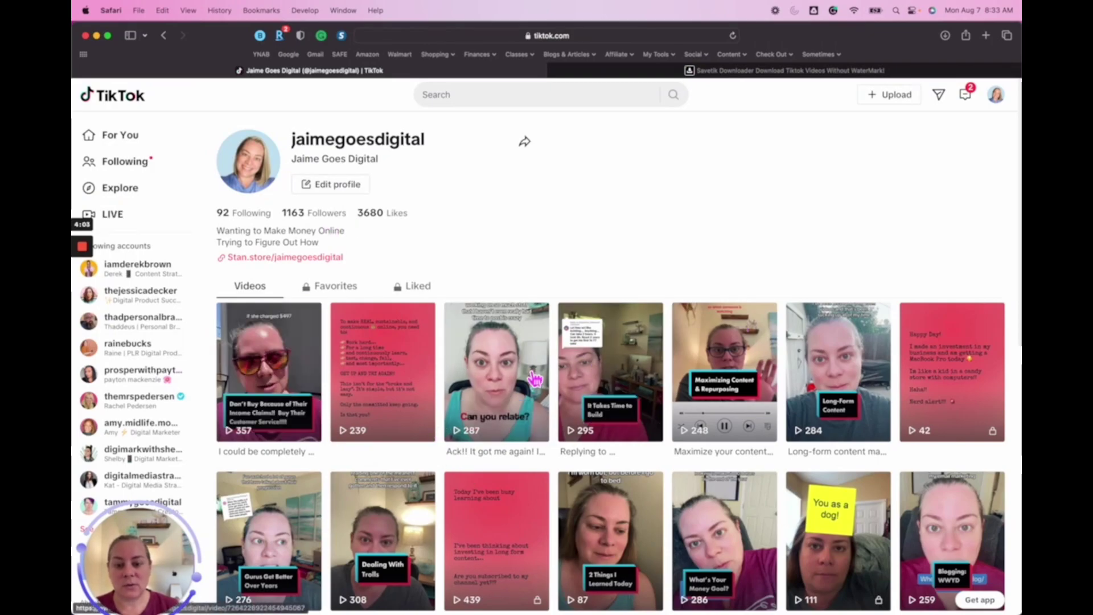
{"action": "left_click", "coordinate": [506, 368]}
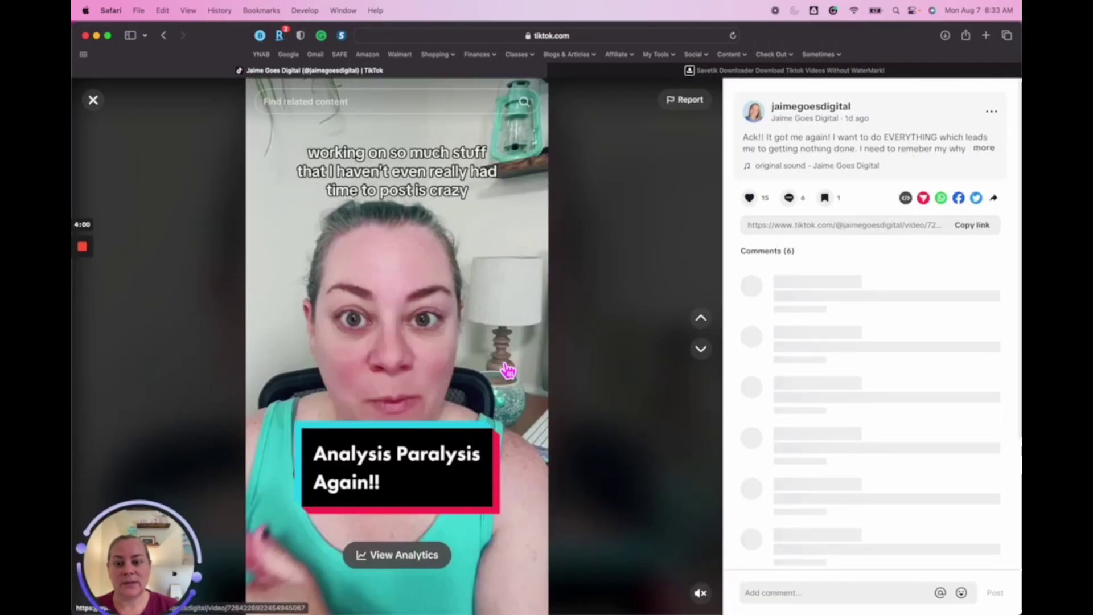
{"action": "left_click", "coordinate": [970, 230]}
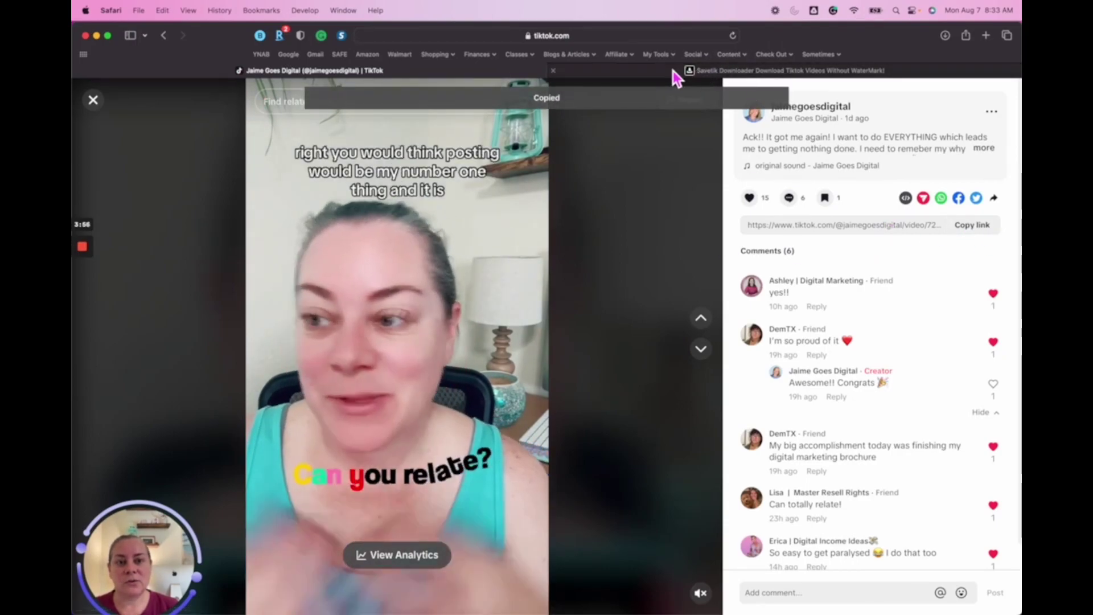
Paste the copied TikTok link into the SaveTik downloader and generate the video's download options
{"action": "left_click", "coordinate": [674, 72]}
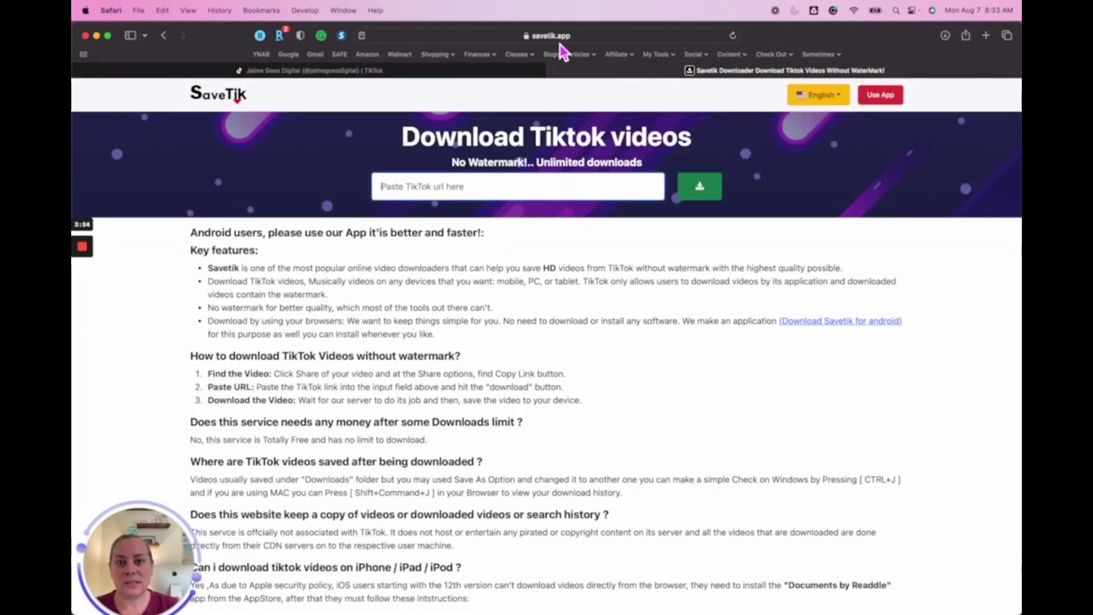
{"action": "key", "text": "super+v"}
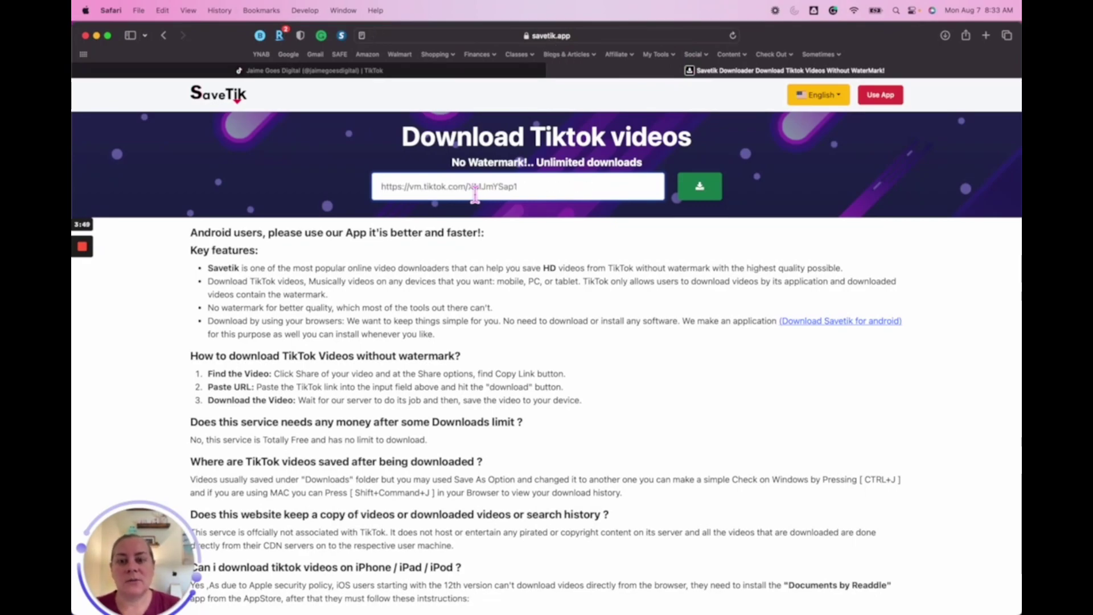
{"action": "right_click", "coordinate": [473, 188]}
{"action": "left_click", "coordinate": [489, 219]}
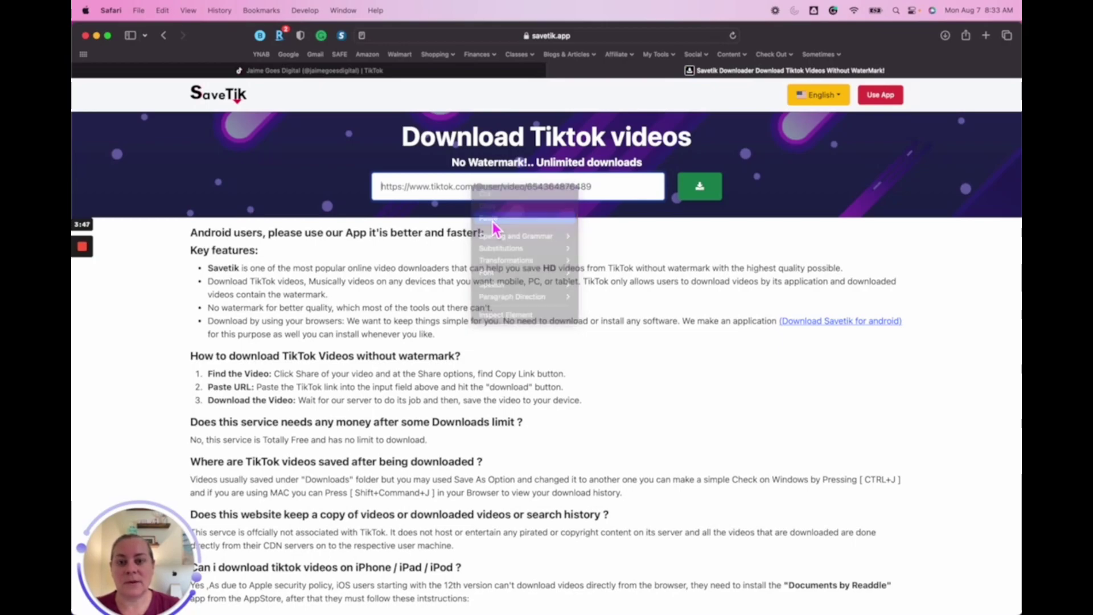
{"action": "left_click", "coordinate": [710, 191]}
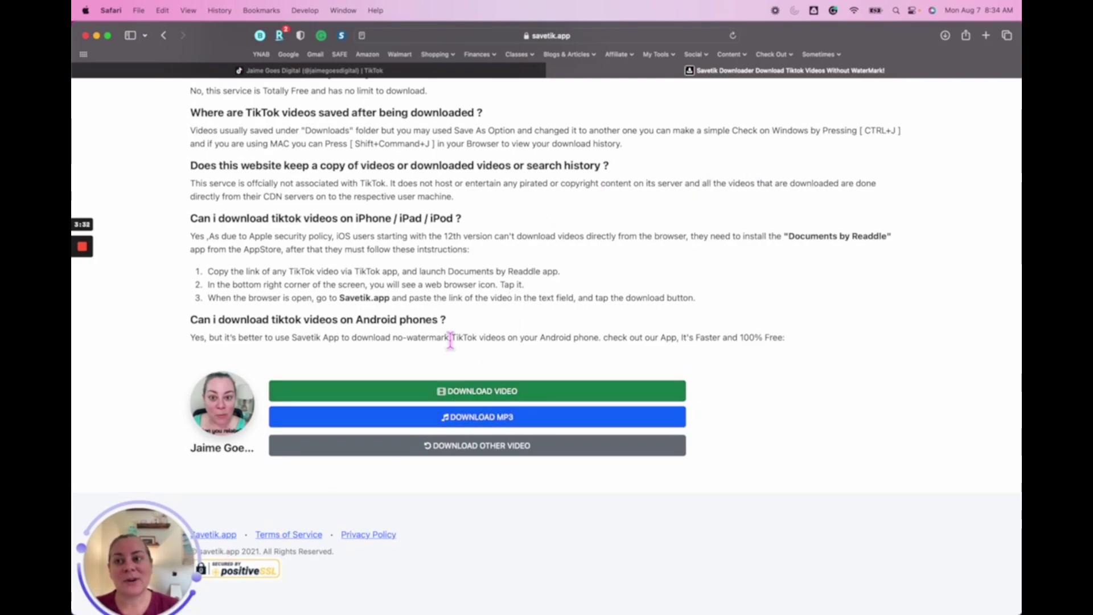
Switch to Repurpose.io in Chrome, open the connections list and review the platforms available for a new connection
{"action": "left_click", "coordinate": [99, 38]}
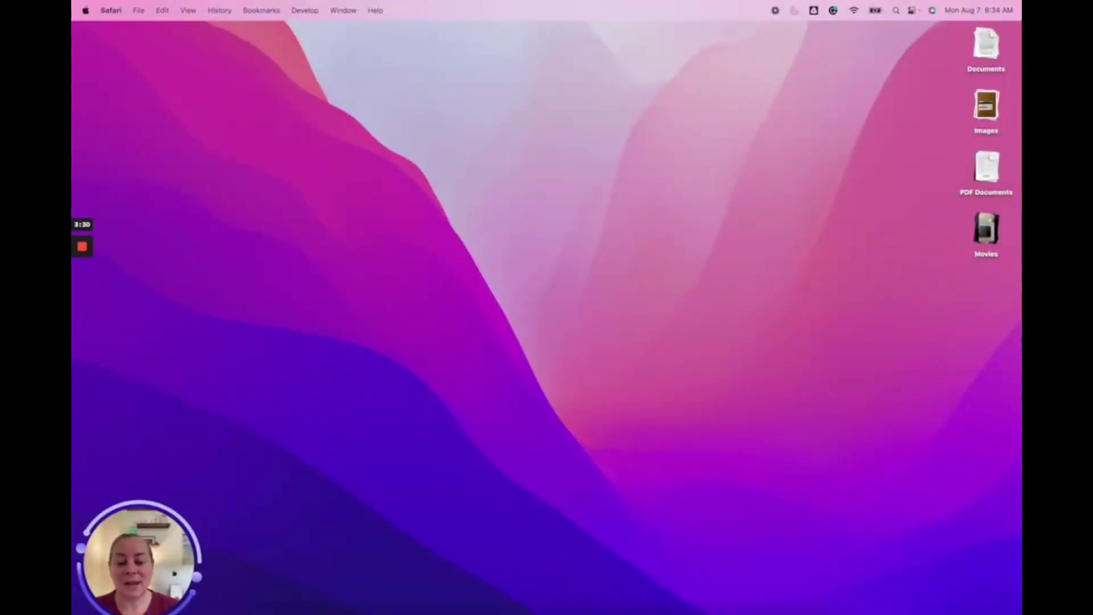
{"action": "left_click", "coordinate": [522, 597]}
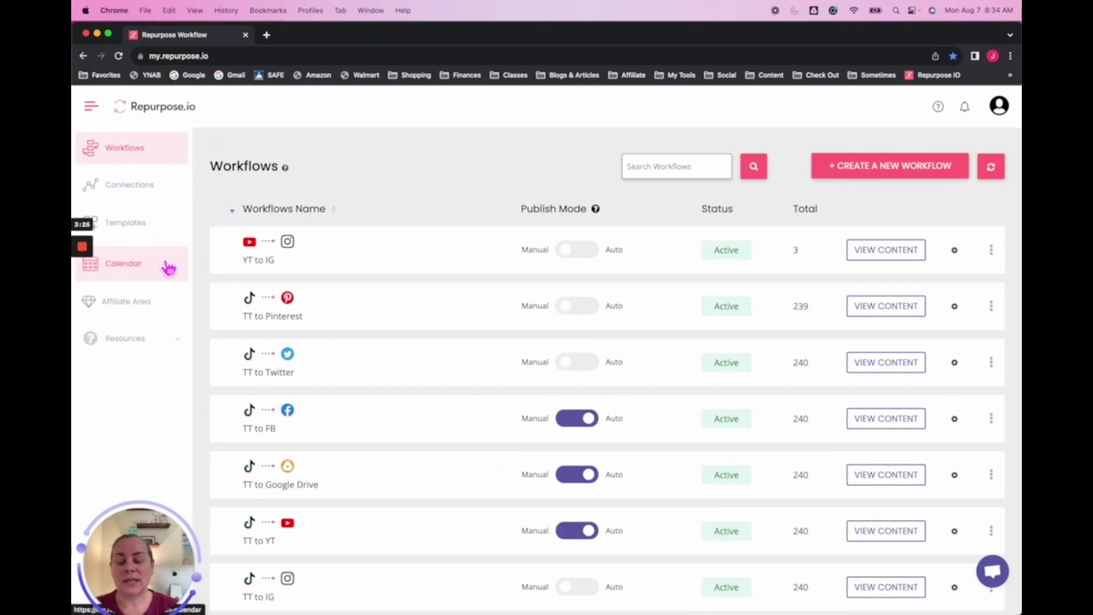
{"action": "left_click", "coordinate": [159, 197]}
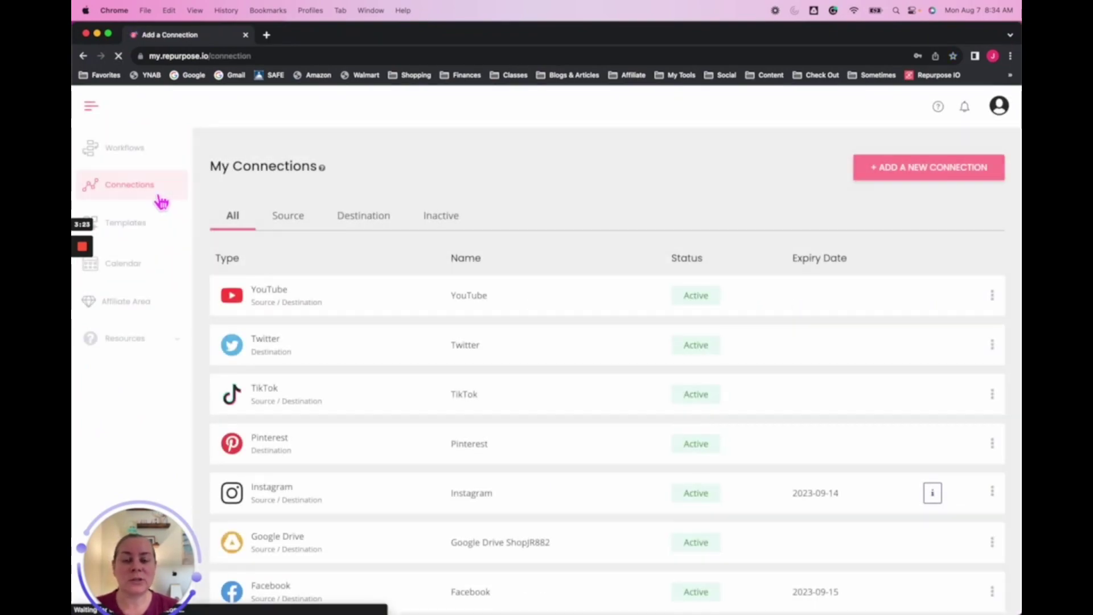
{"action": "left_click", "coordinate": [929, 171]}
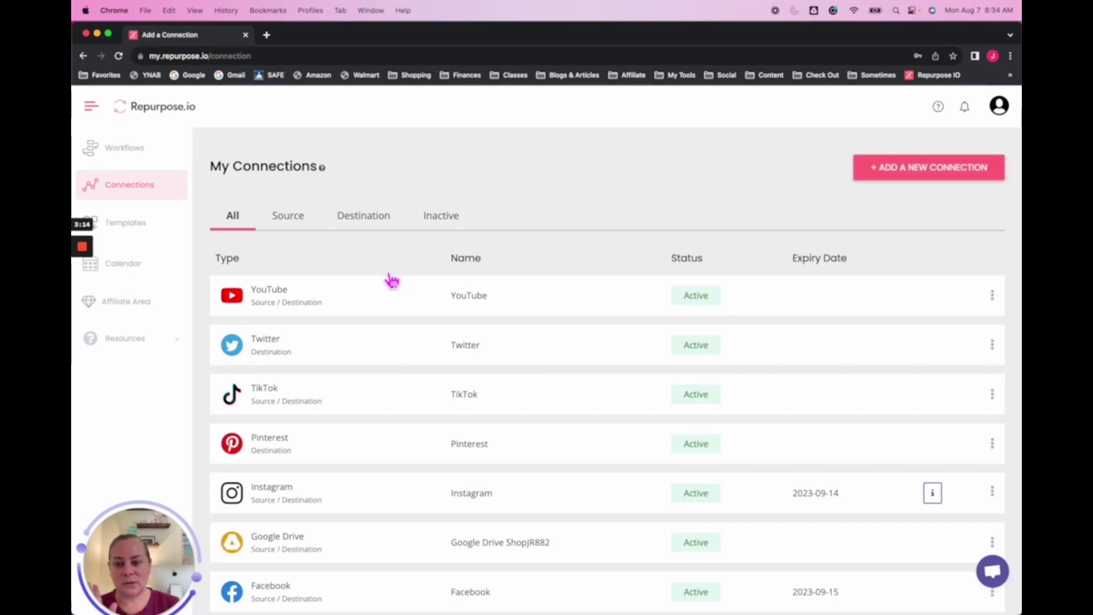
{"action": "mouse_move", "coordinate": [347, 608]}
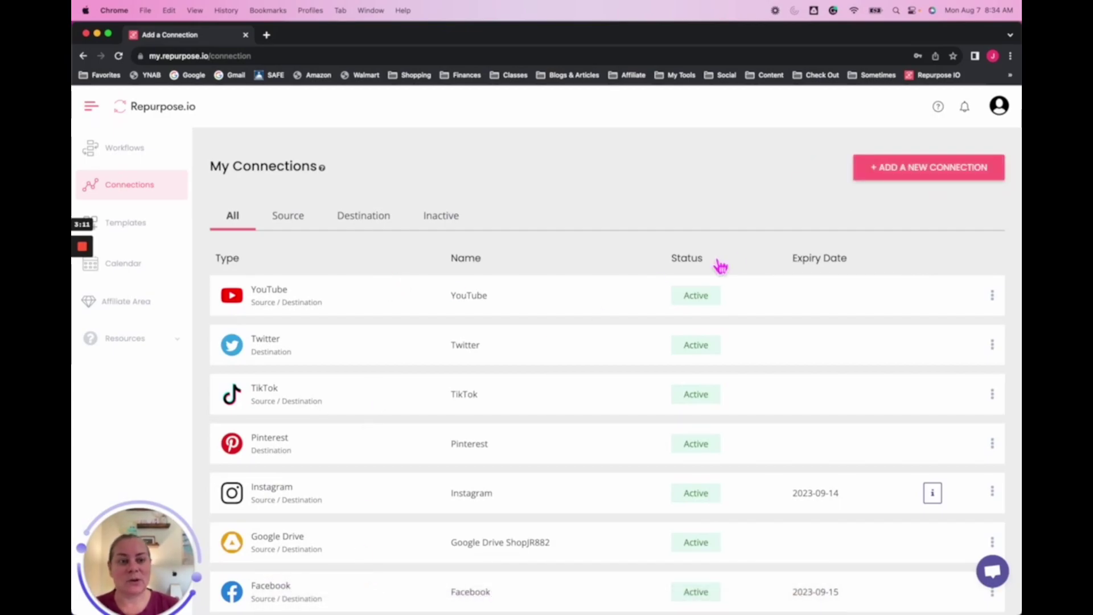
{"action": "left_click", "coordinate": [939, 174]}
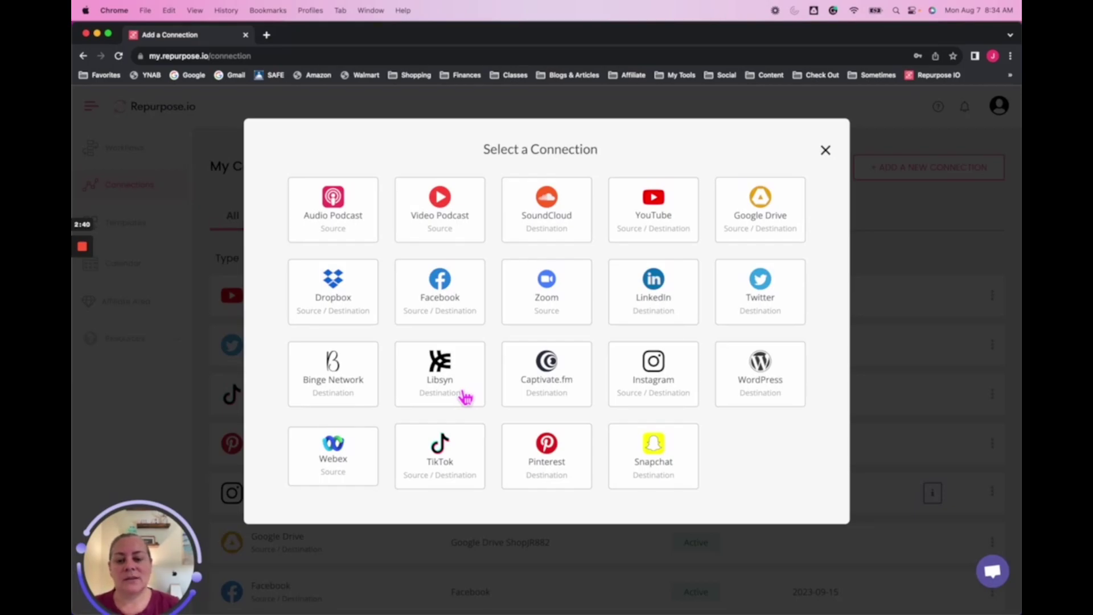
{"action": "left_click", "coordinate": [825, 150]}
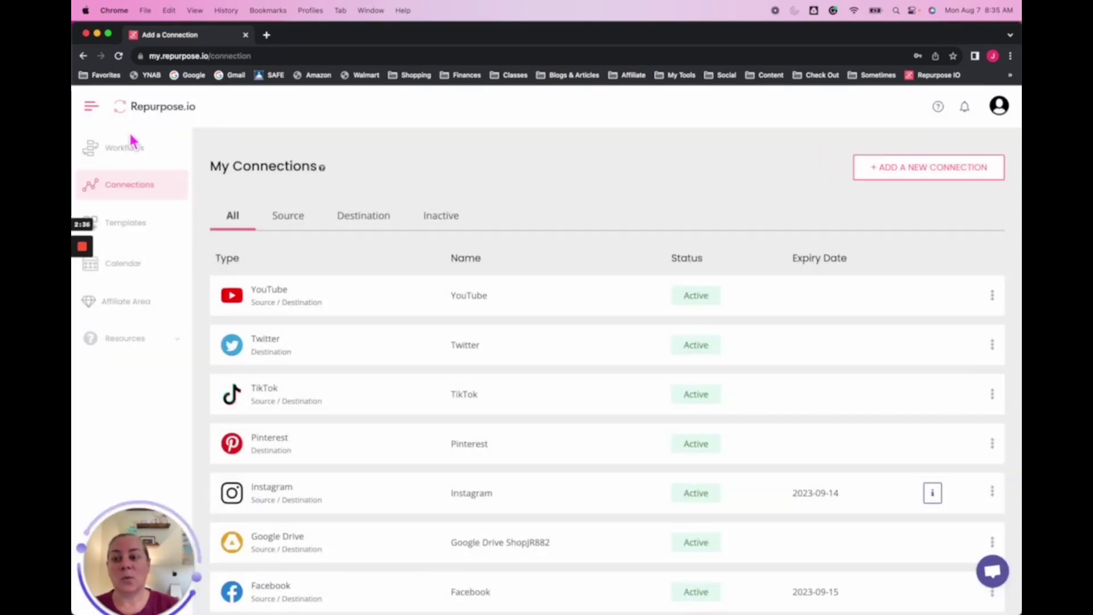
Return to the workflows list and review the TT to FB workflow's settings, including its hashtag exclusion options, without saving
{"action": "left_click", "coordinate": [127, 162]}
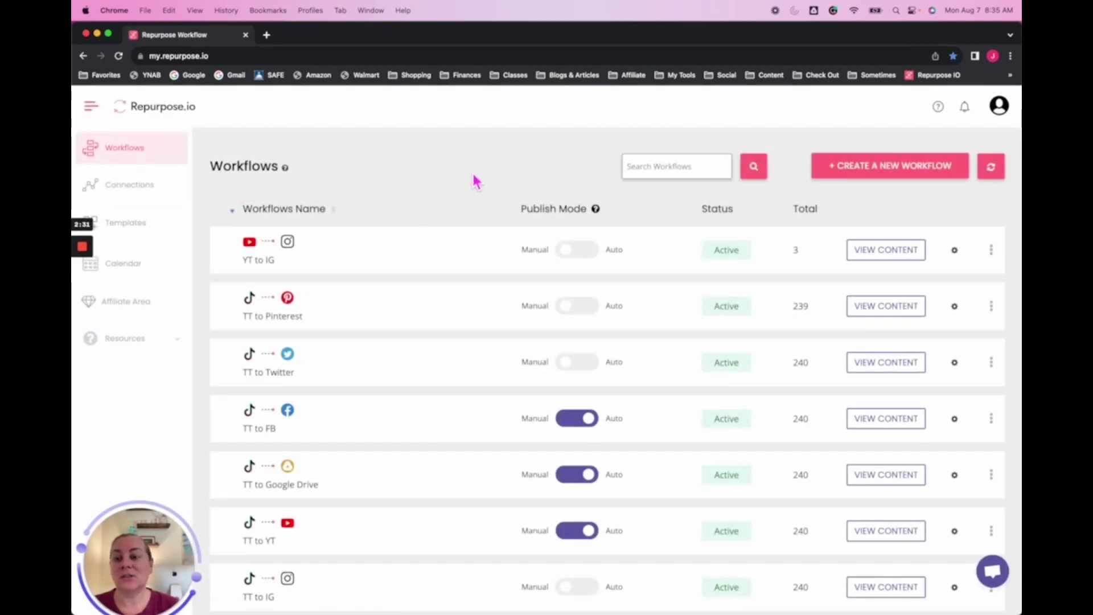
{"action": "scroll", "coordinate": [474, 180], "scroll_direction": "down", "scroll_amount": 1}
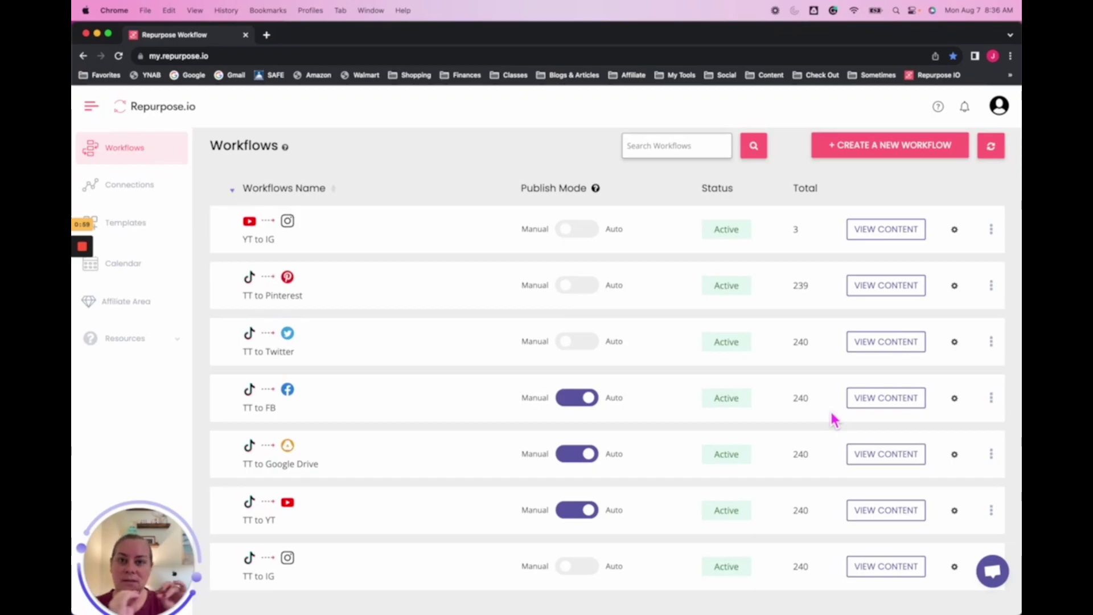
{"action": "left_click", "coordinate": [956, 398]}
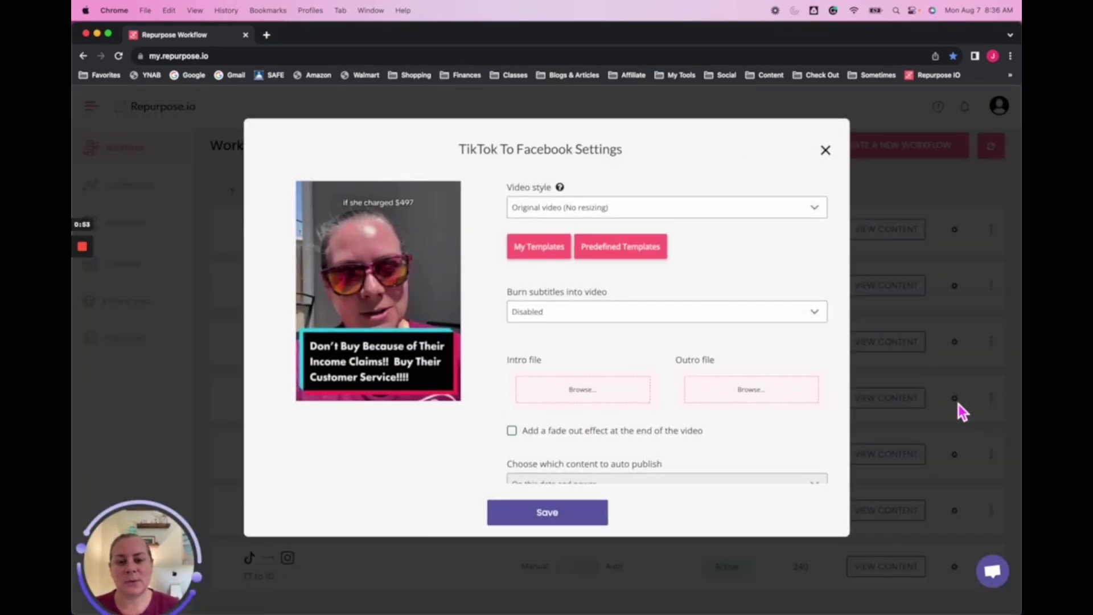
{"action": "scroll", "coordinate": [669, 348], "scroll_direction": "down", "scroll_amount": 5}
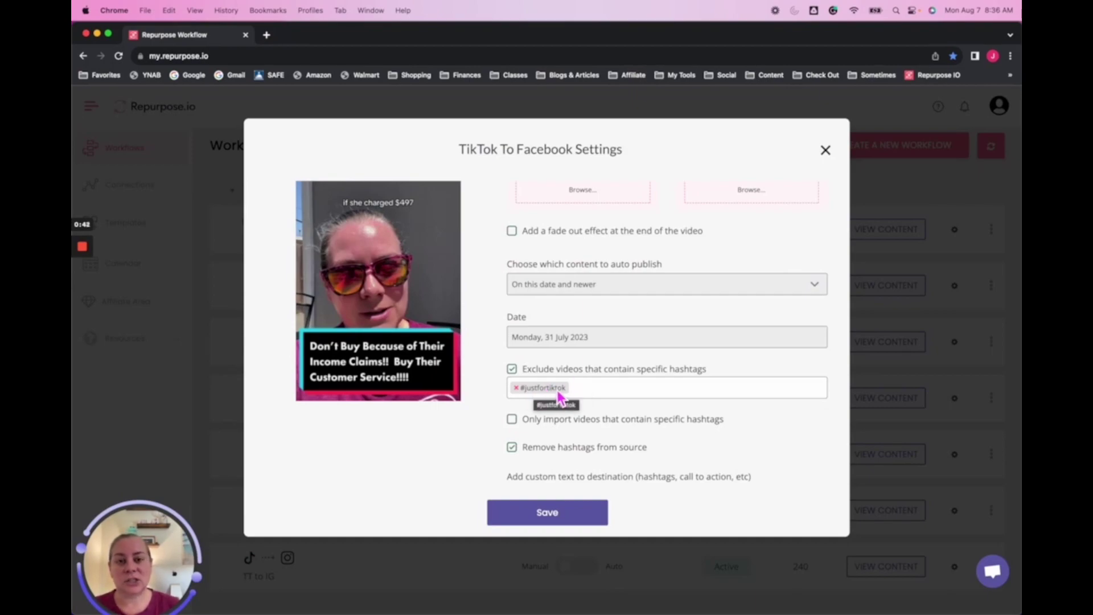
{"action": "scroll", "coordinate": [546, 392], "scroll_direction": "down", "scroll_amount": 4}
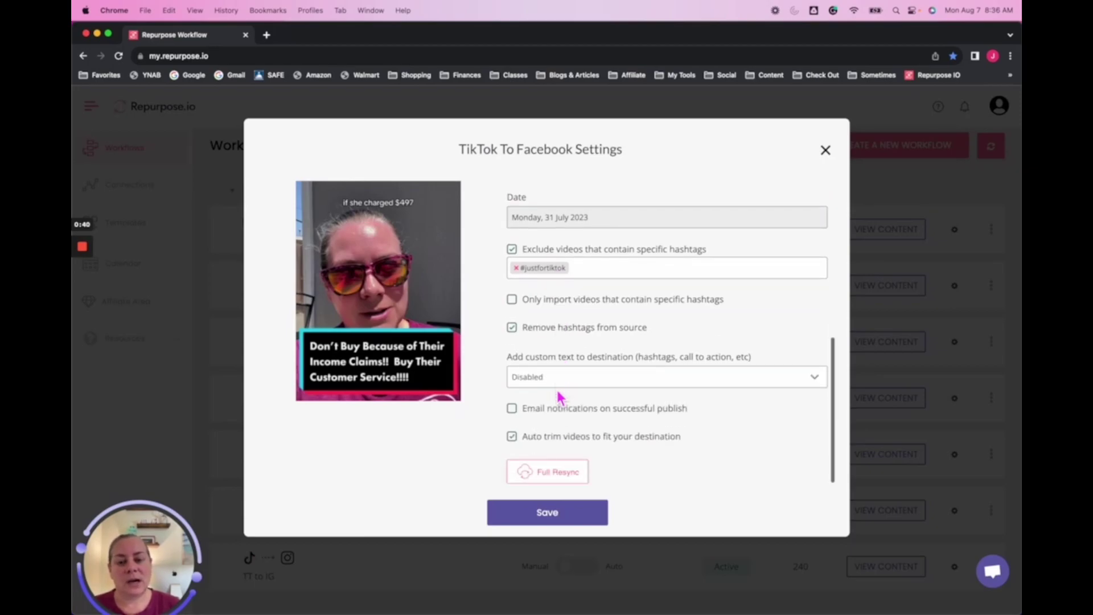
{"action": "left_click", "coordinate": [829, 153]}
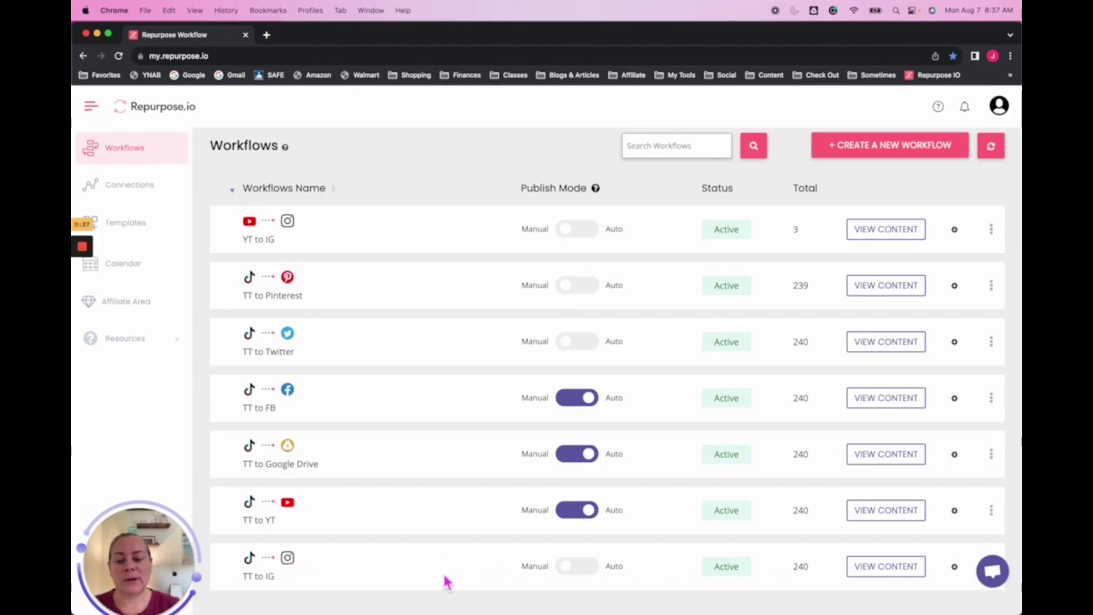
Open the TT to IG content, review the newest video's custom publish settings and browse Downloads for a cover image, without publishing
{"action": "left_click", "coordinate": [886, 566]}
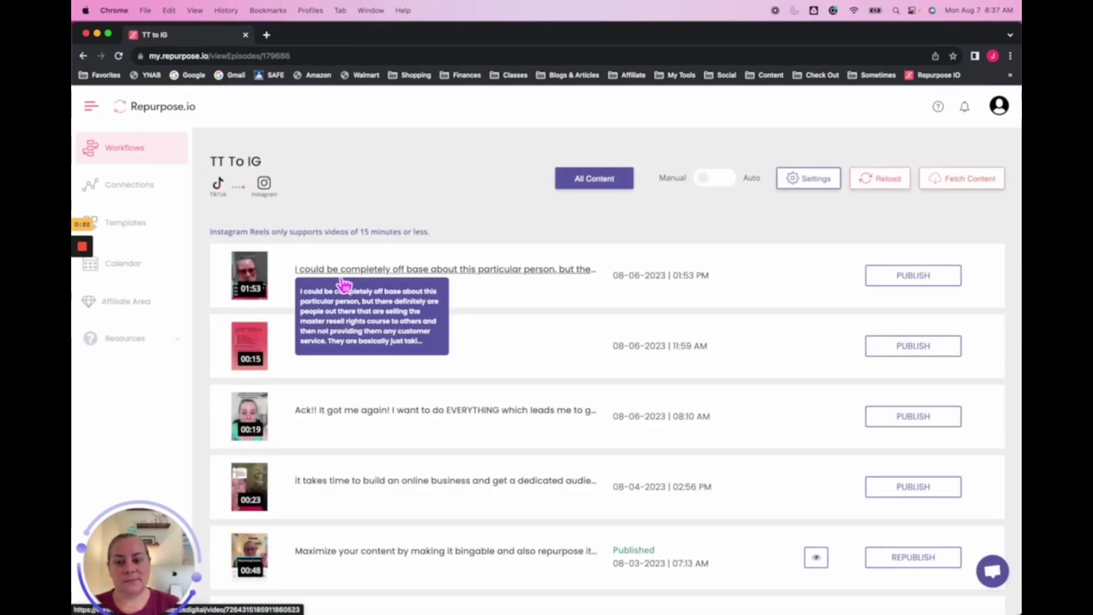
{"action": "left_click", "coordinate": [912, 281]}
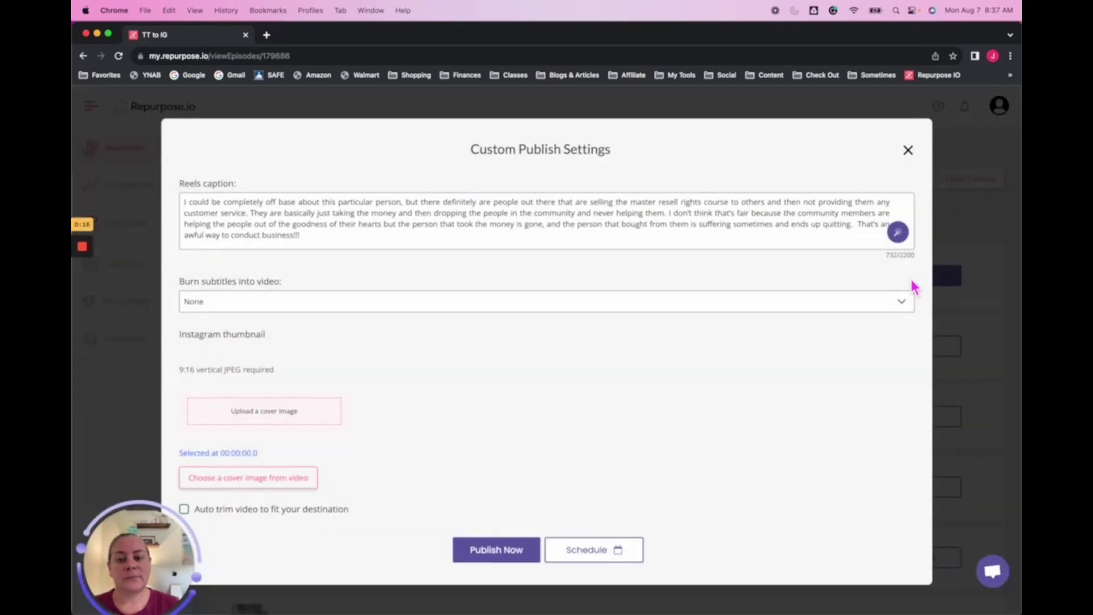
{"action": "left_click", "coordinate": [275, 416]}
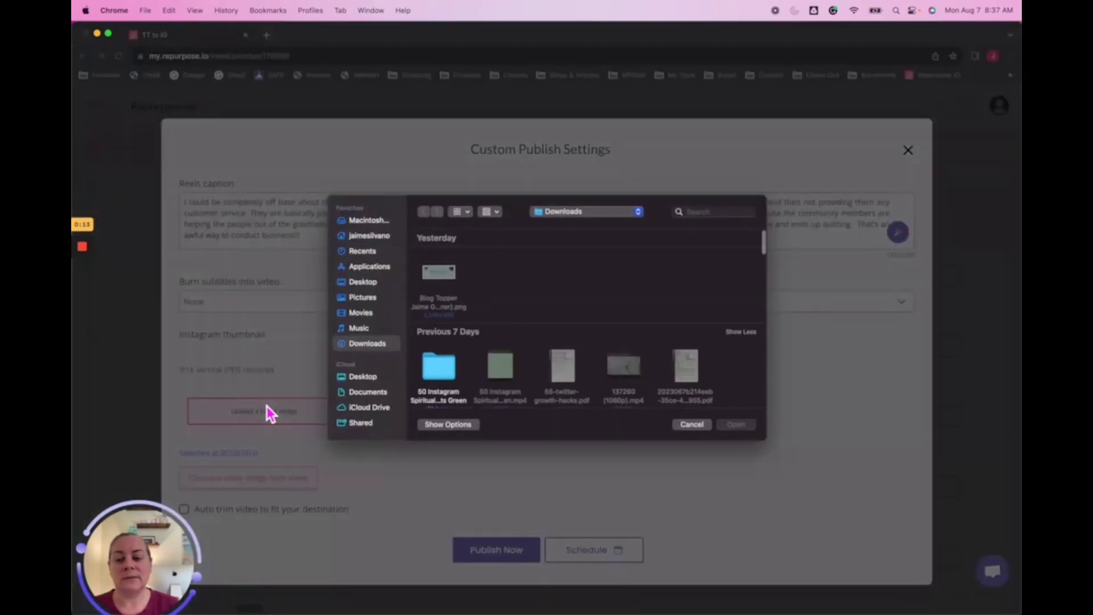
{"action": "left_click", "coordinate": [369, 344]}
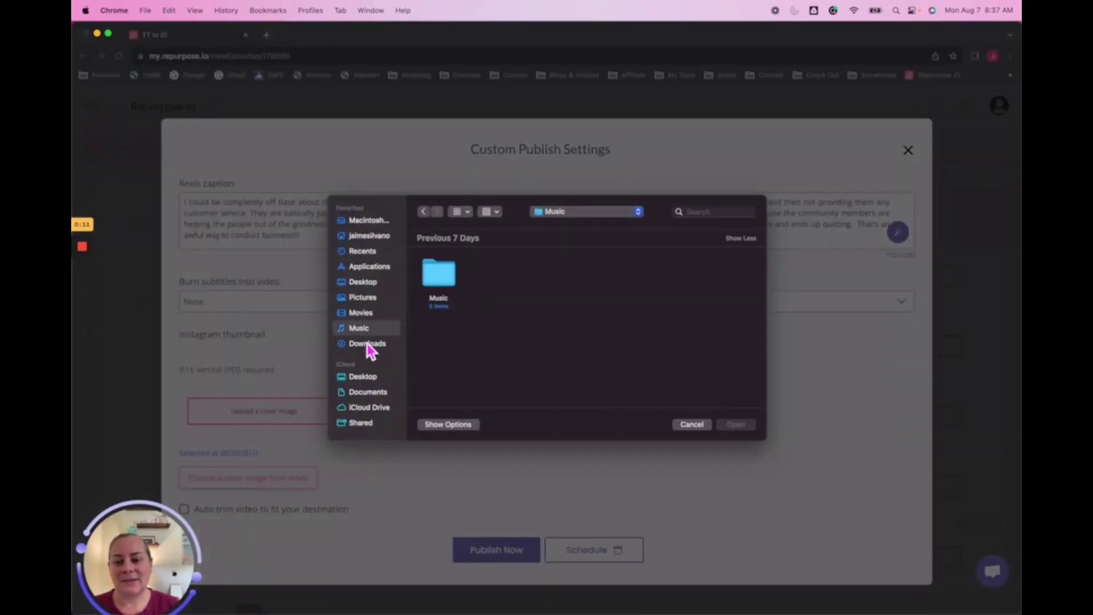
{"action": "scroll", "coordinate": [683, 347], "scroll_direction": "down", "scroll_amount": 3}
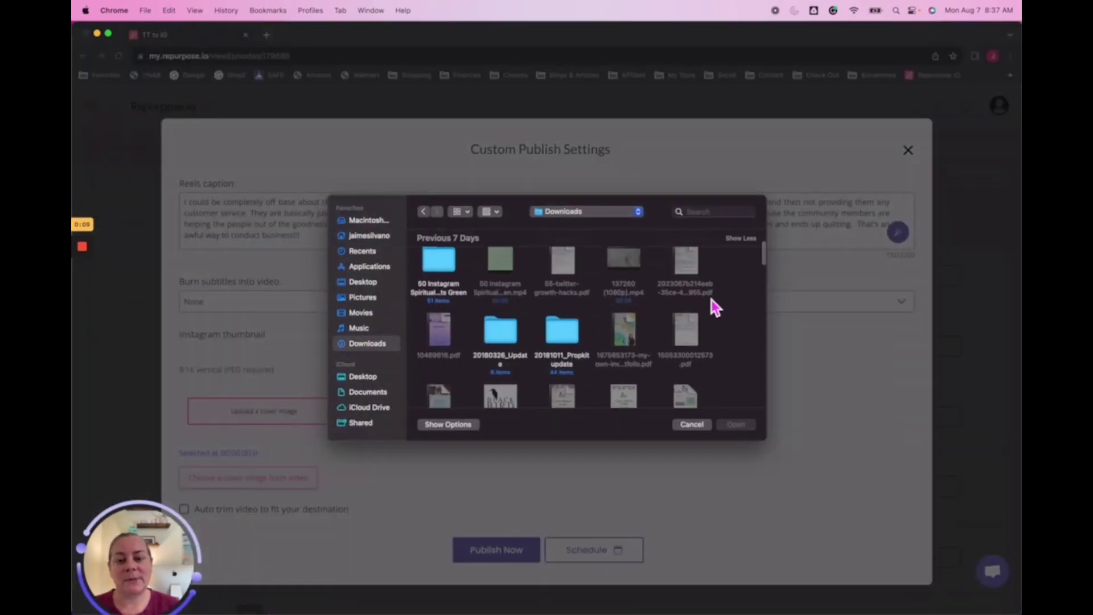
{"action": "left_click", "coordinate": [692, 425]}
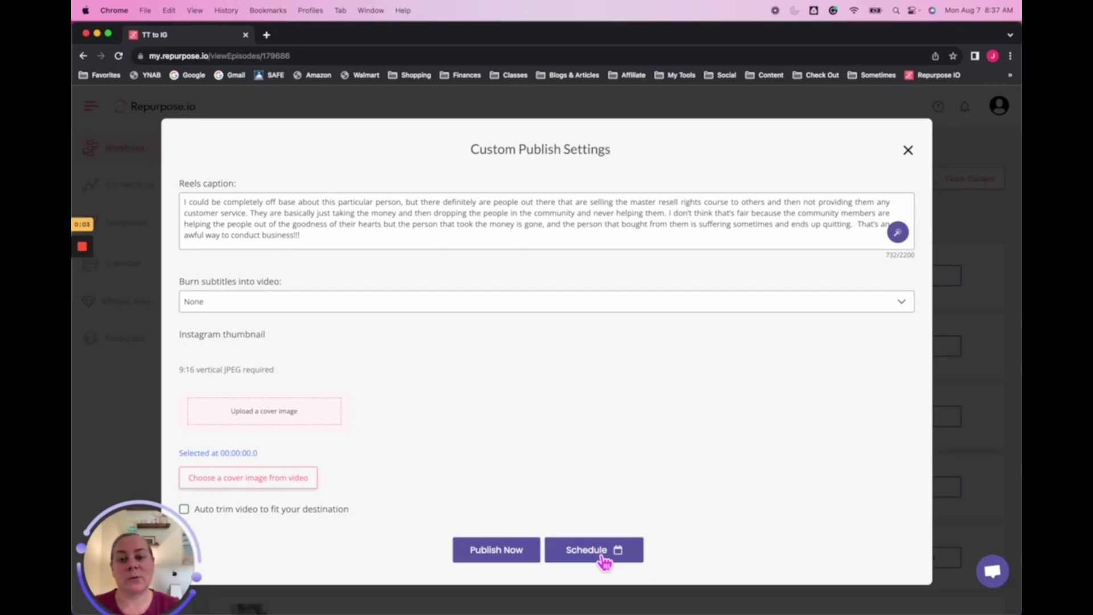
{"action": "left_click", "coordinate": [908, 152]}
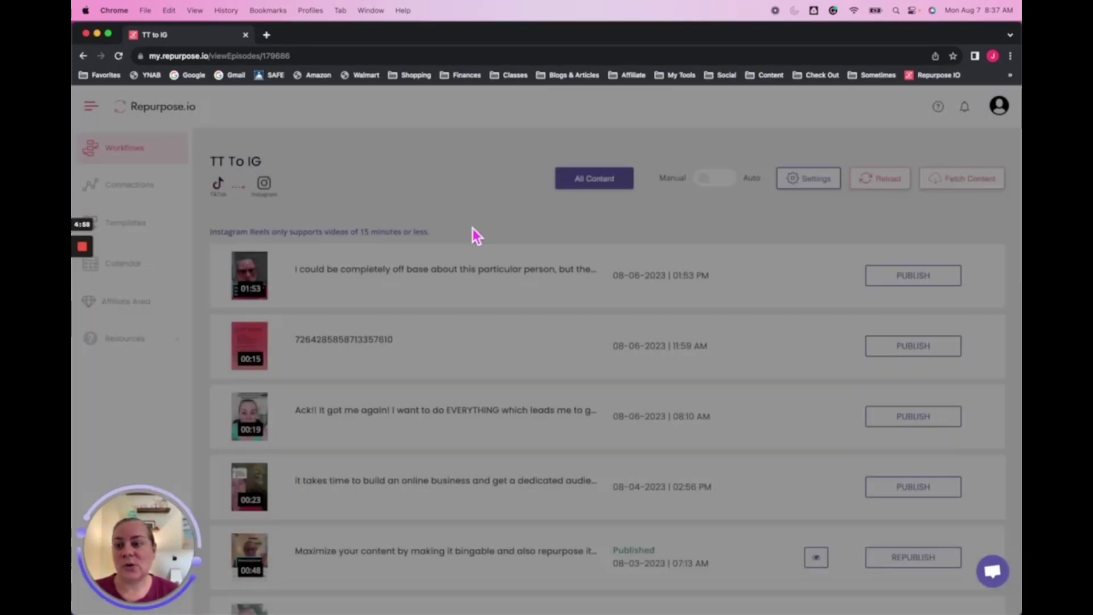
Open the publishing calendar and look over the August 2023 posts
{"action": "left_click", "coordinate": [143, 278]}
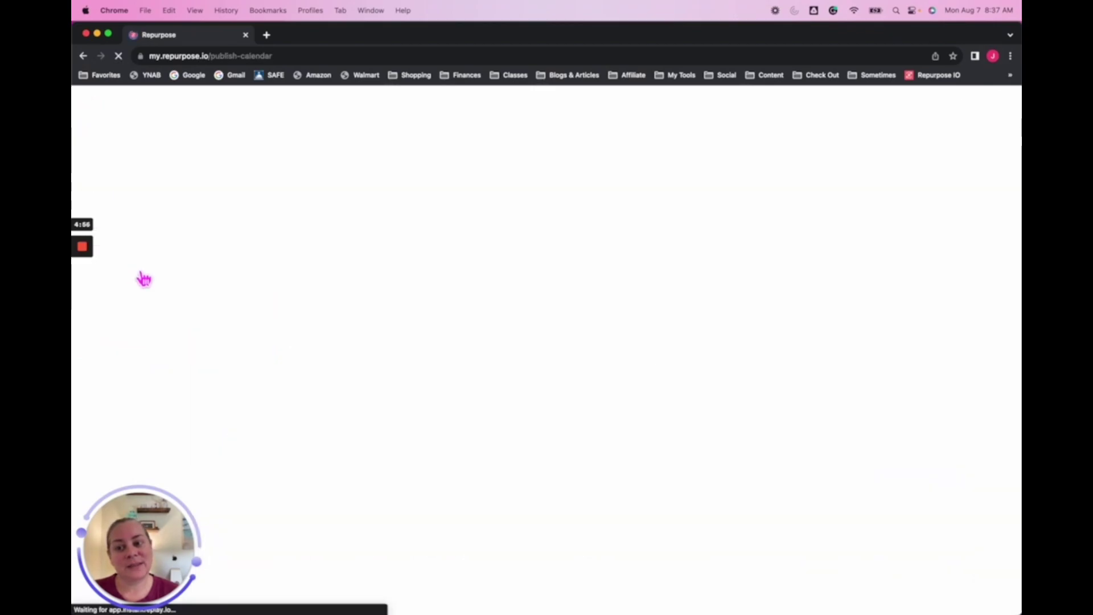
{"action": "scroll", "coordinate": [575, 437], "scroll_direction": "down", "scroll_amount": 5}
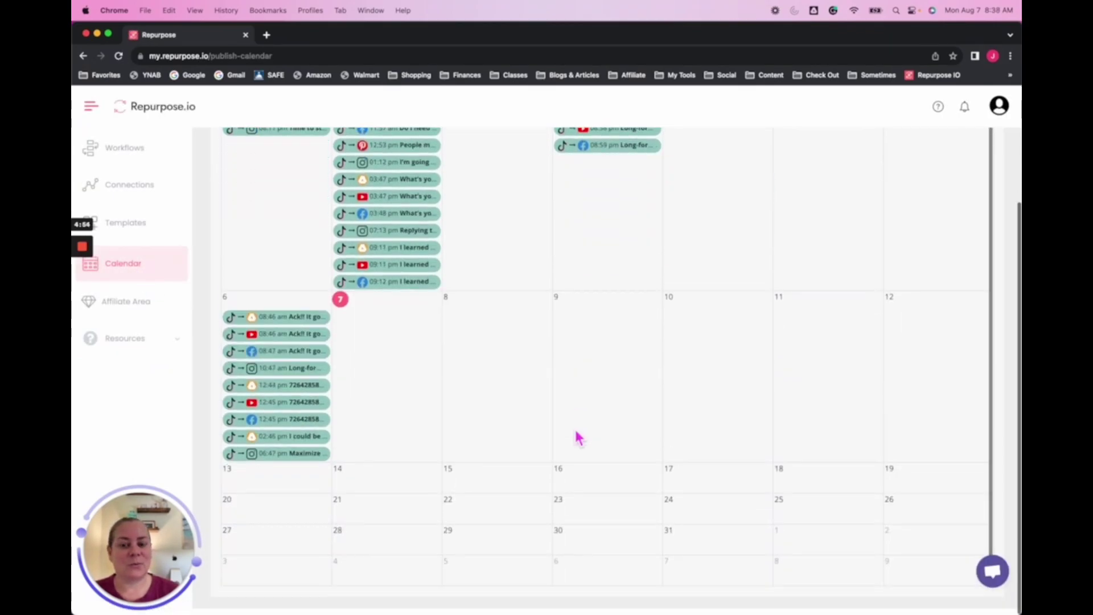
{"action": "scroll", "coordinate": [575, 436], "scroll_direction": "up", "scroll_amount": 3}
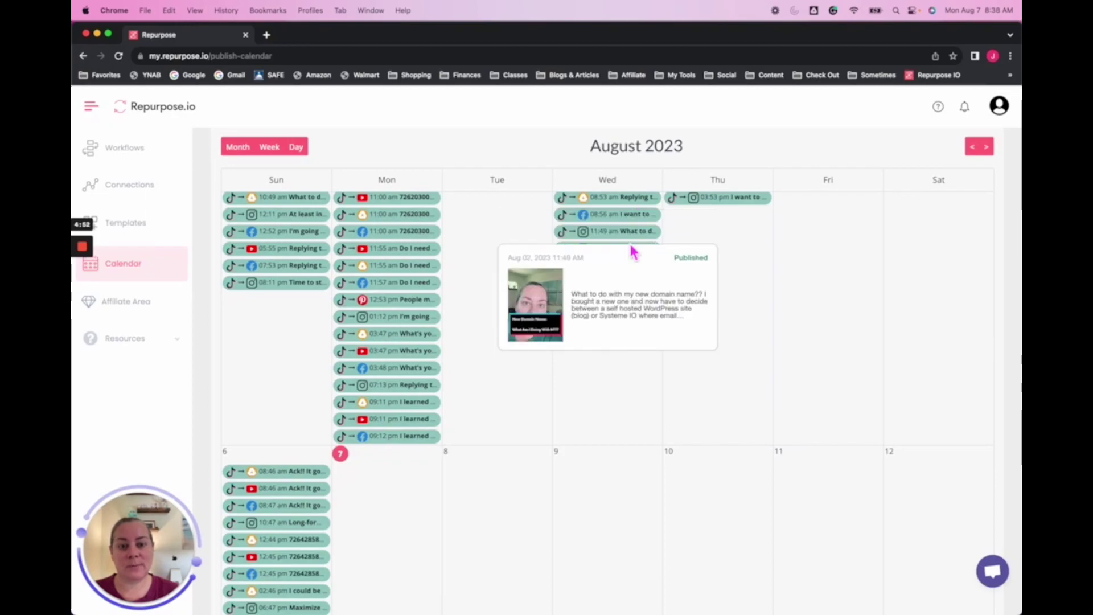
{"action": "scroll", "coordinate": [738, 311], "scroll_direction": "up", "scroll_amount": 2}
Inspect the details of the red TikTok to Facebook post on August 5 and return to the calendar
{"action": "mouse_move", "coordinate": [946, 243]}
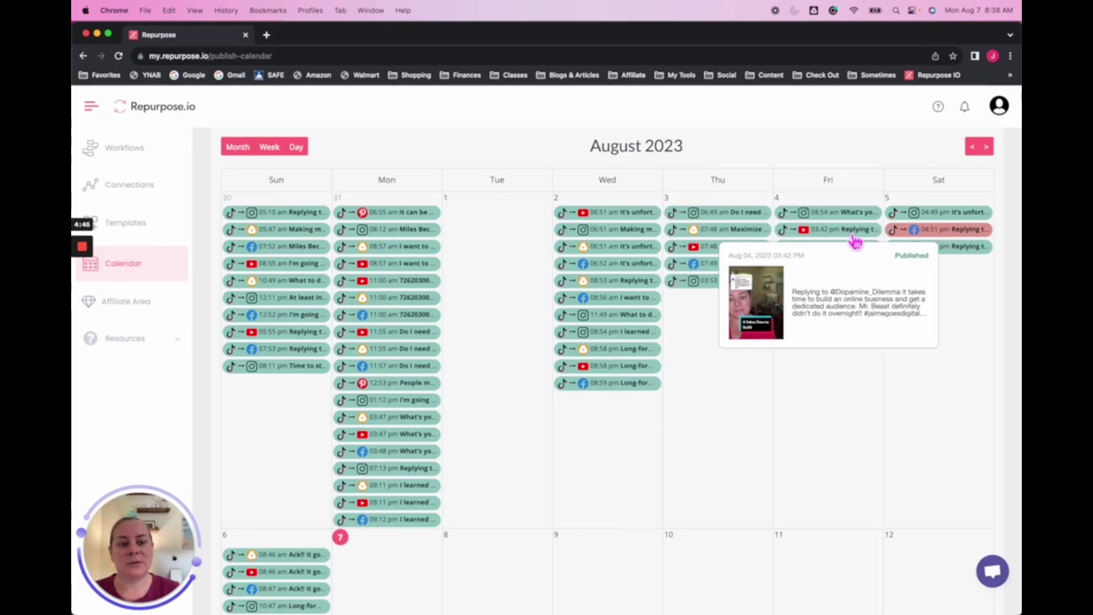
{"action": "left_click", "coordinate": [929, 232]}
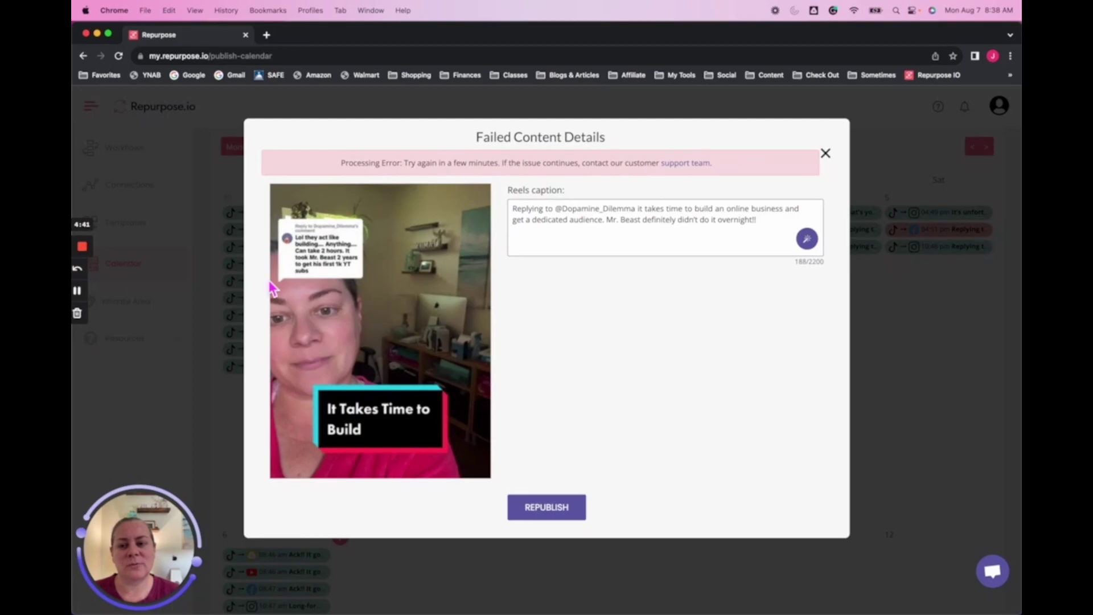
{"action": "left_click", "coordinate": [825, 154]}
{"action": "scroll", "coordinate": [546, 458], "scroll_direction": "down", "scroll_amount": 3}
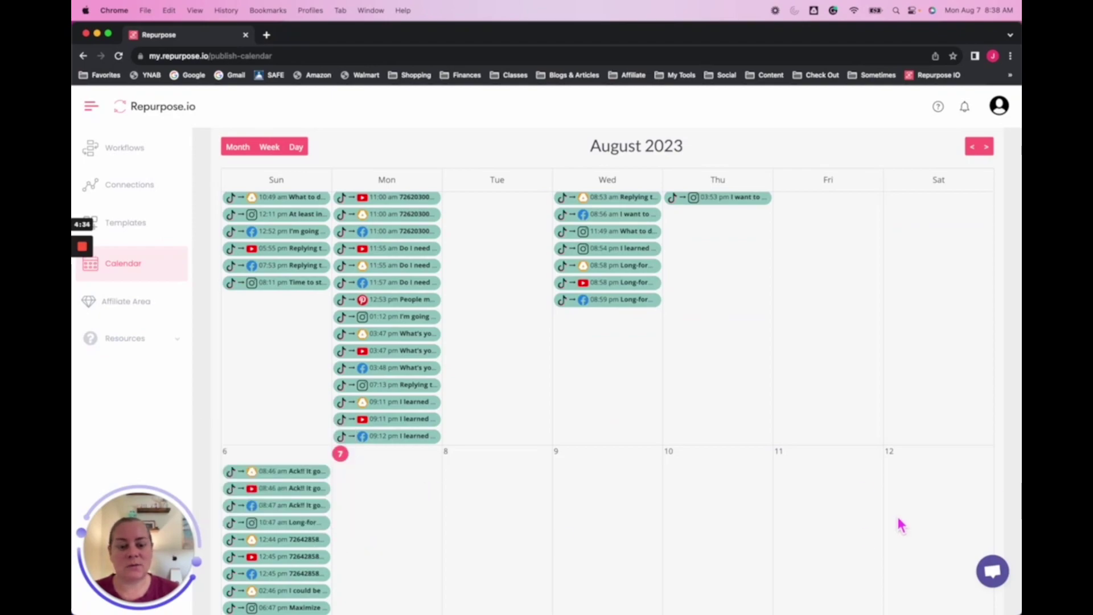
{"action": "mouse_move", "coordinate": [400, 413]}
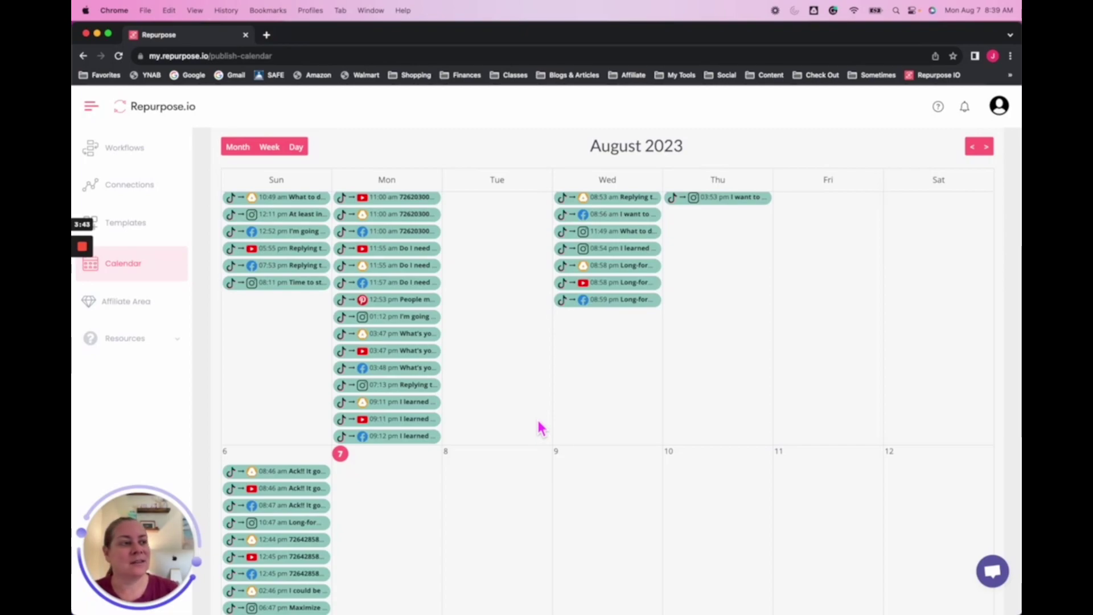
{"action": "mouse_move", "coordinate": [83, 250]}
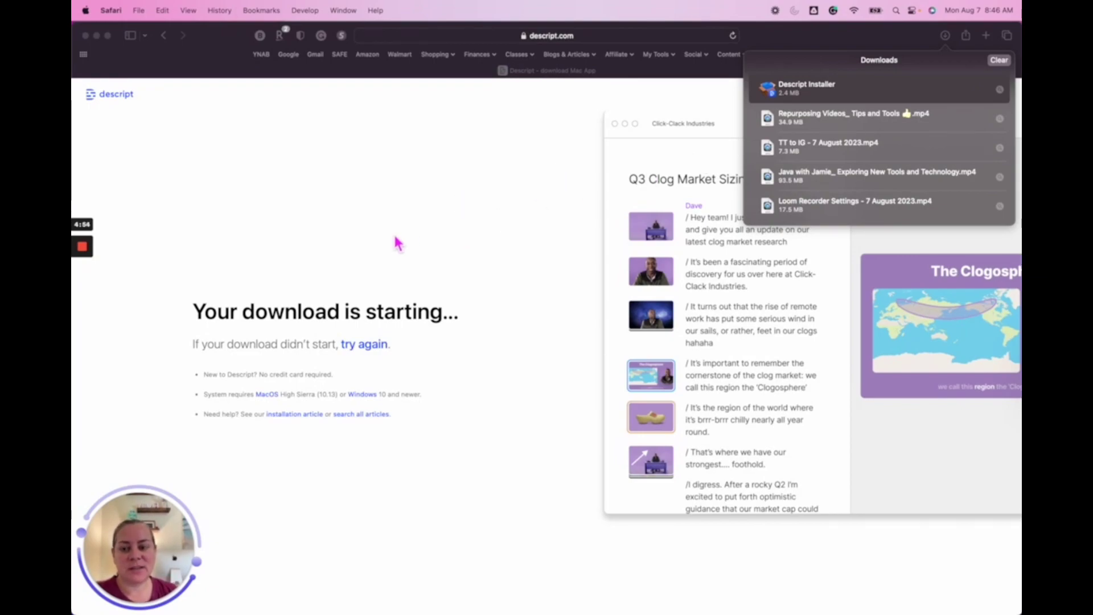
Switch to Safari, open the downloaded Descript Installer and sign in to Descript, allowing the web page to open the app
{"action": "double_click", "coordinate": [794, 97]}
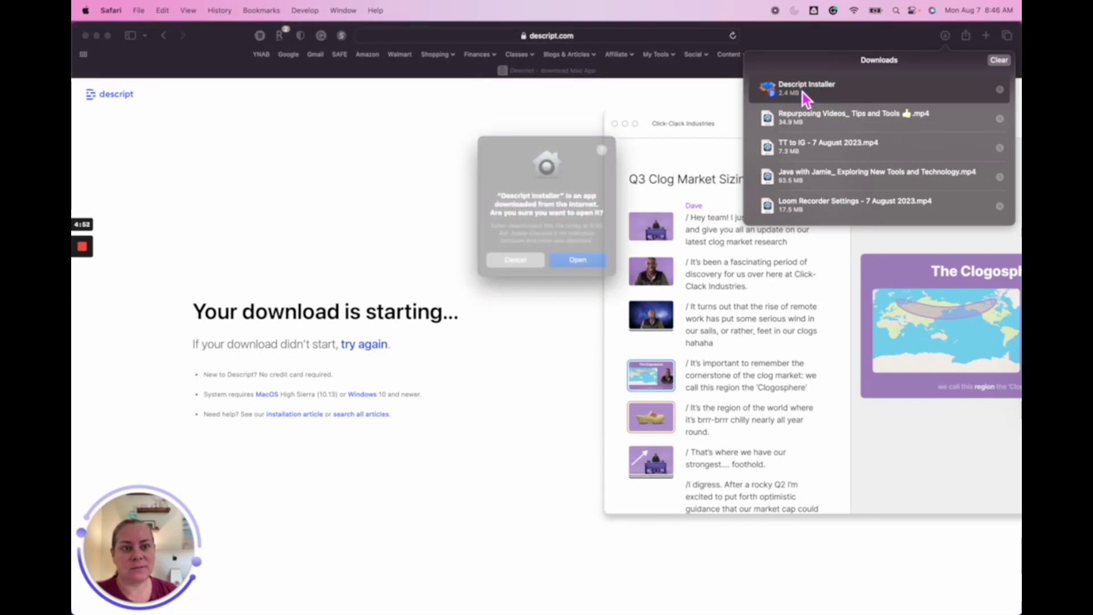
{"action": "left_click", "coordinate": [576, 263]}
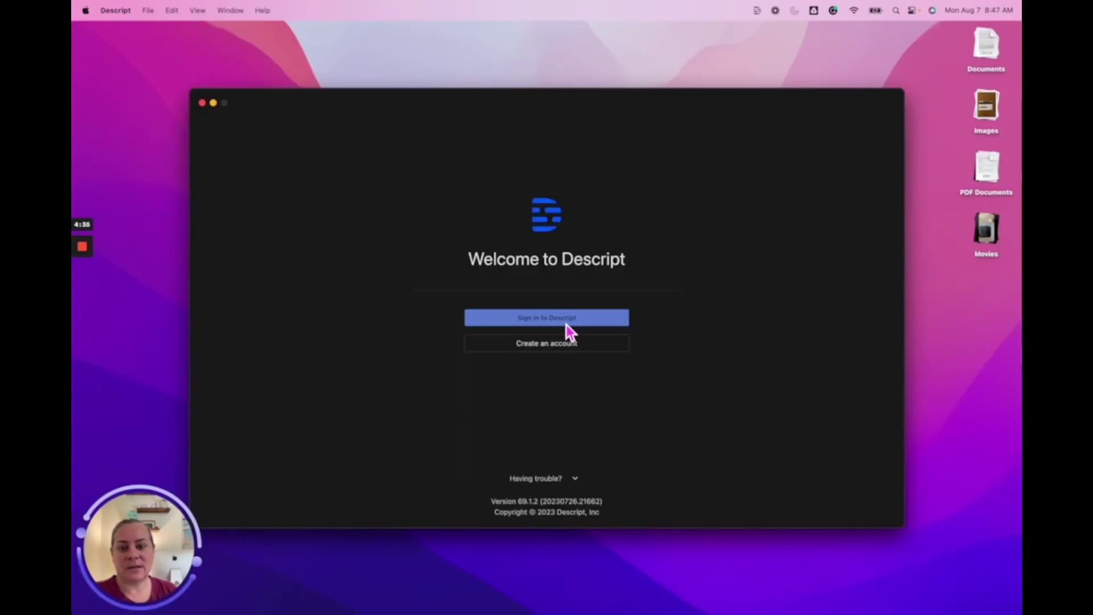
{"action": "left_click", "coordinate": [564, 319]}
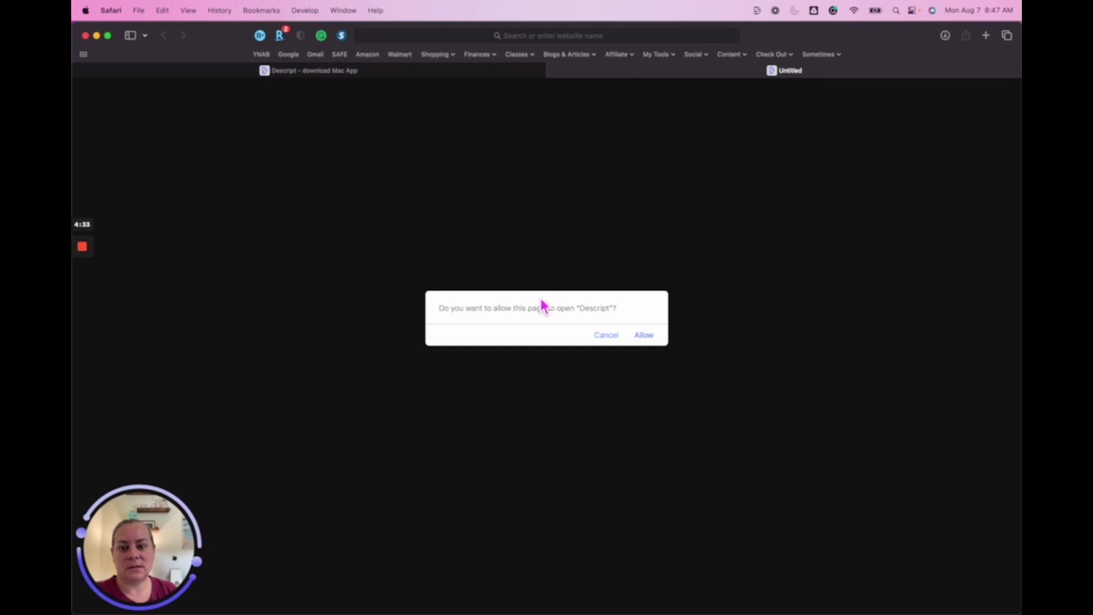
{"action": "left_click", "coordinate": [645, 336]}
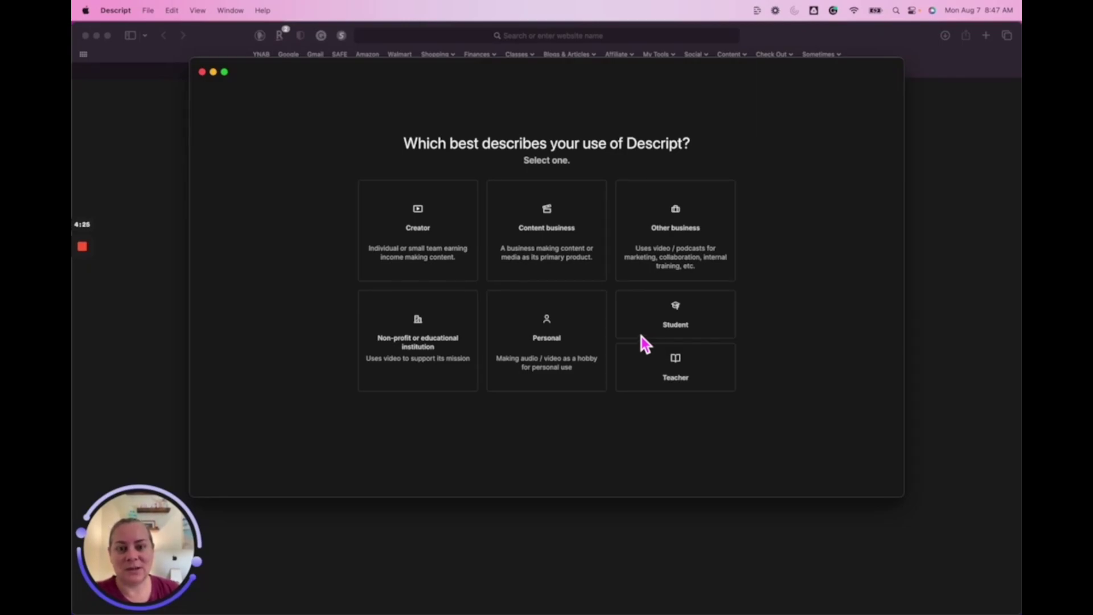
Choose Creator as the Descript use, create the drive with team size Just me, and continue without inviting team members
{"action": "left_click", "coordinate": [423, 218]}
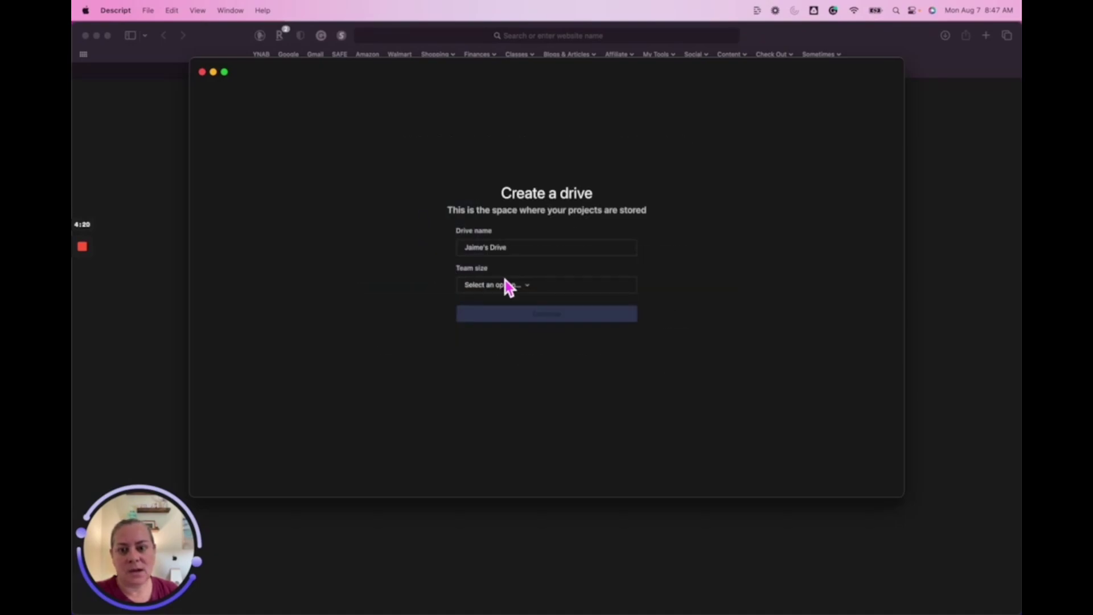
{"action": "left_click", "coordinate": [512, 290]}
{"action": "left_click", "coordinate": [535, 310]}
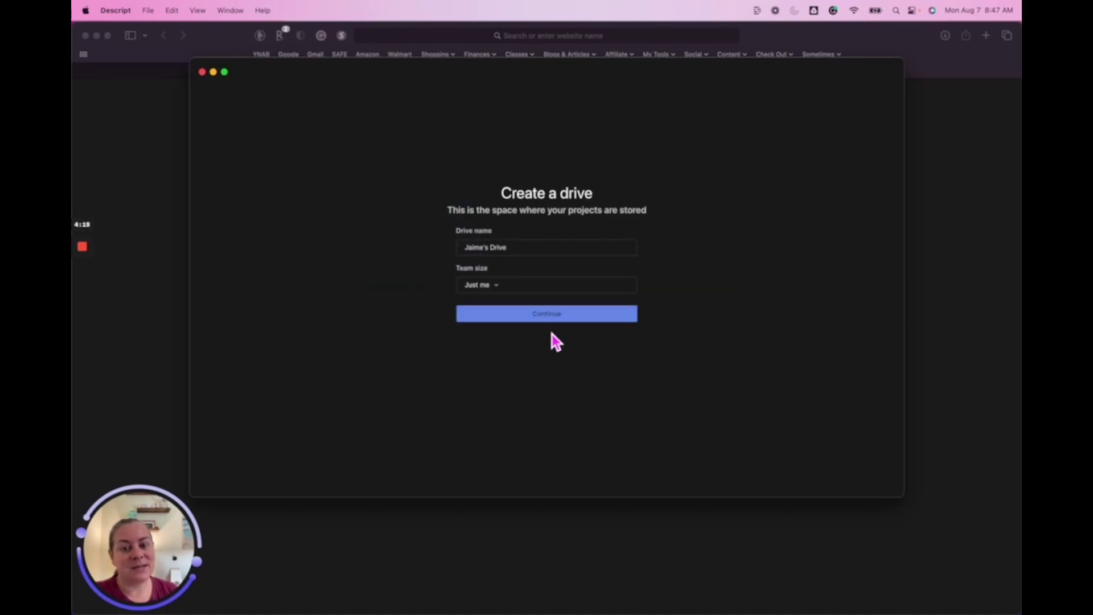
{"action": "left_click", "coordinate": [555, 317]}
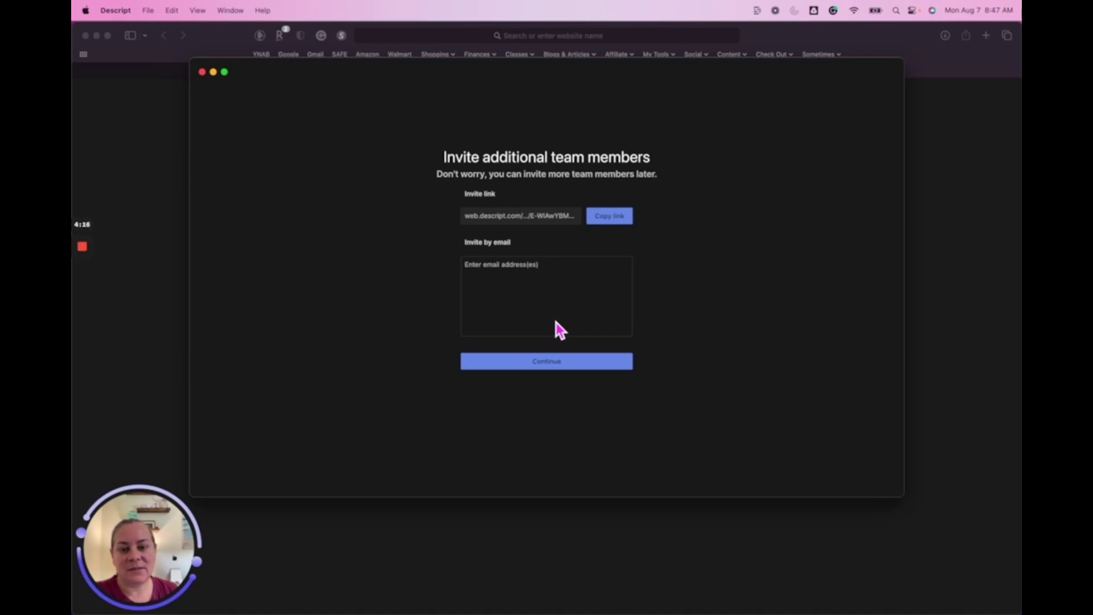
{"action": "left_click", "coordinate": [557, 366]}
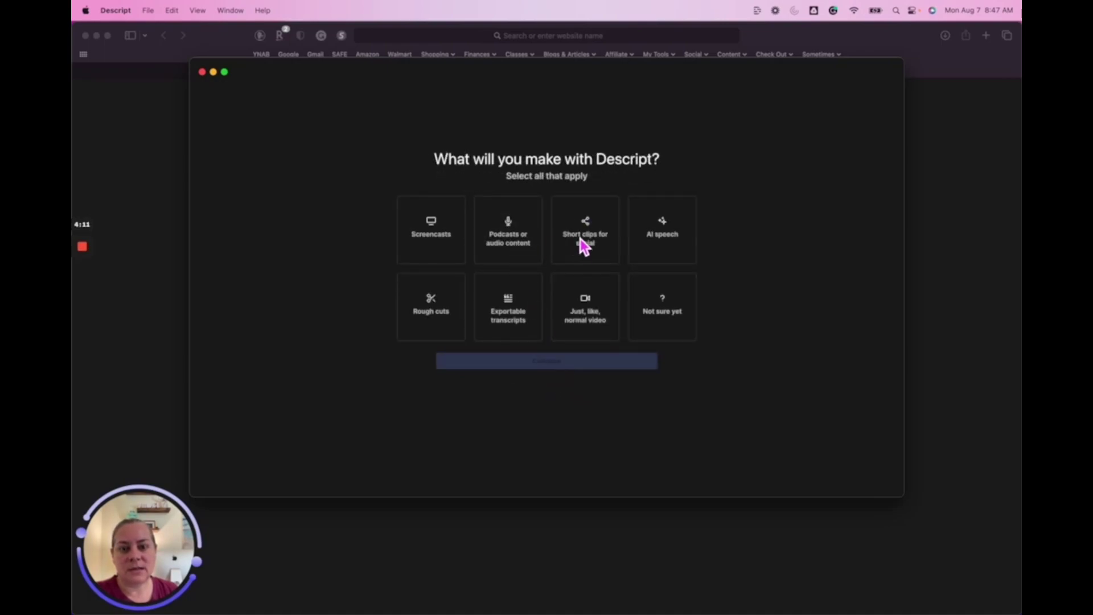
Finish the setup with Screencasts and the default Video project preferences, and dismiss the login item notification and the tutorial offer
{"action": "left_click", "coordinate": [438, 239]}
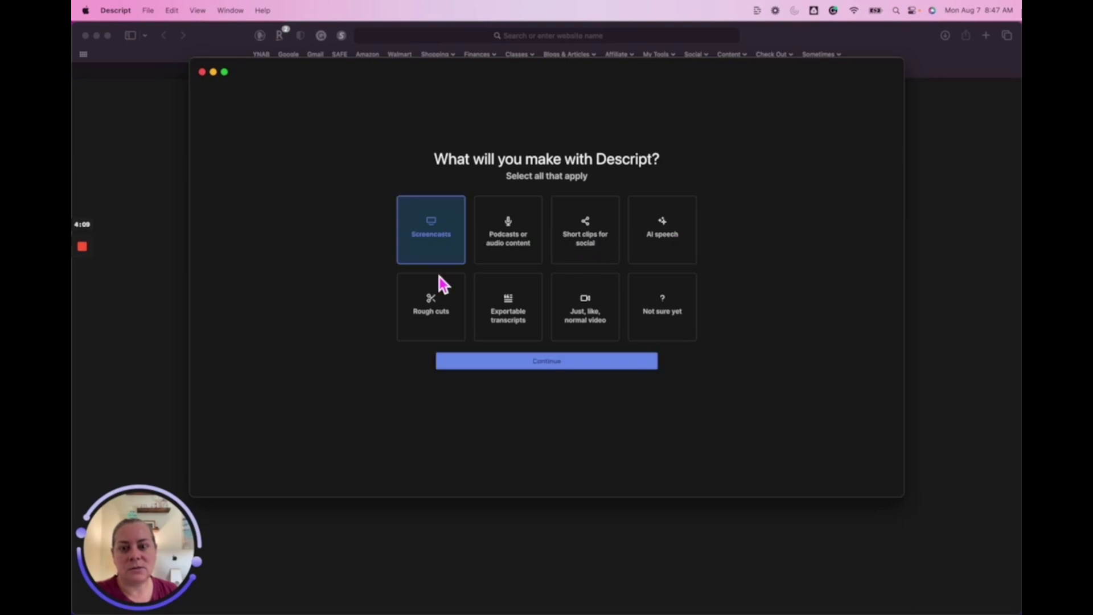
{"action": "left_click", "coordinate": [561, 363]}
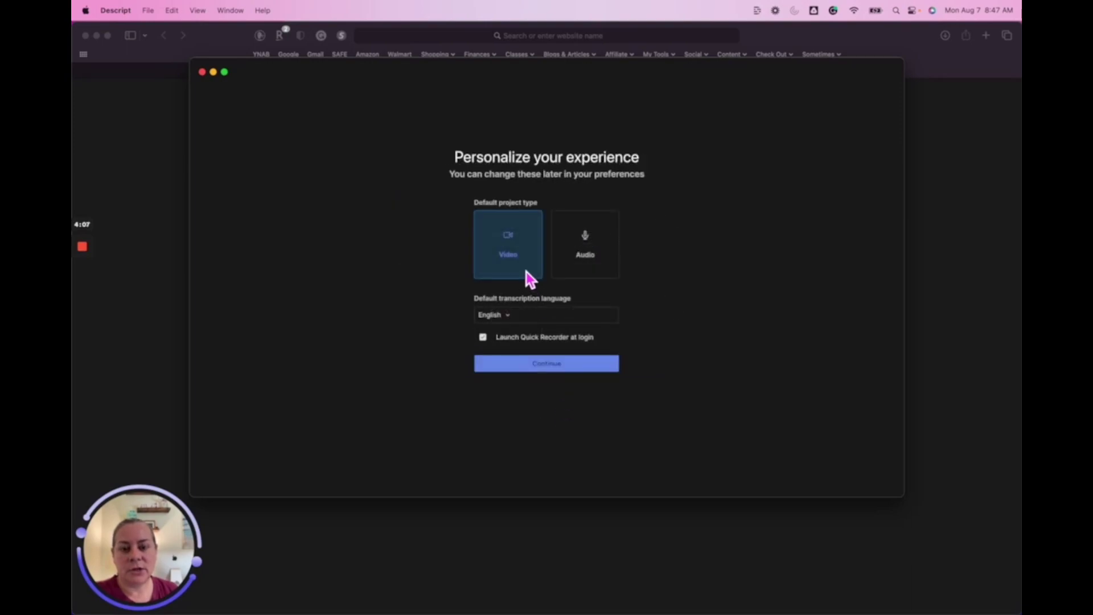
{"action": "left_click", "coordinate": [559, 365]}
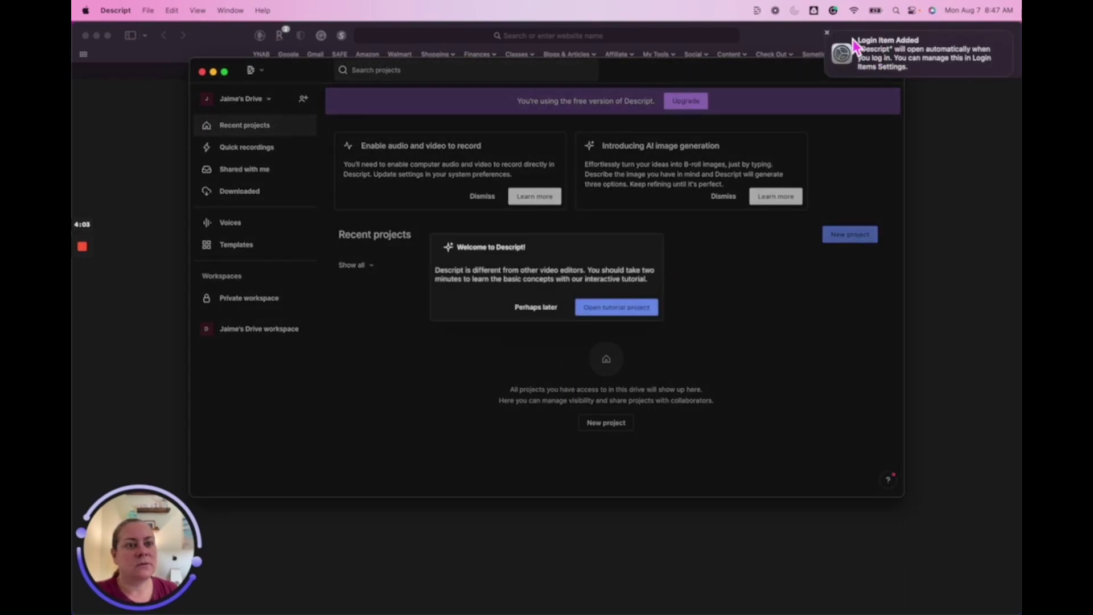
{"action": "left_click", "coordinate": [827, 33]}
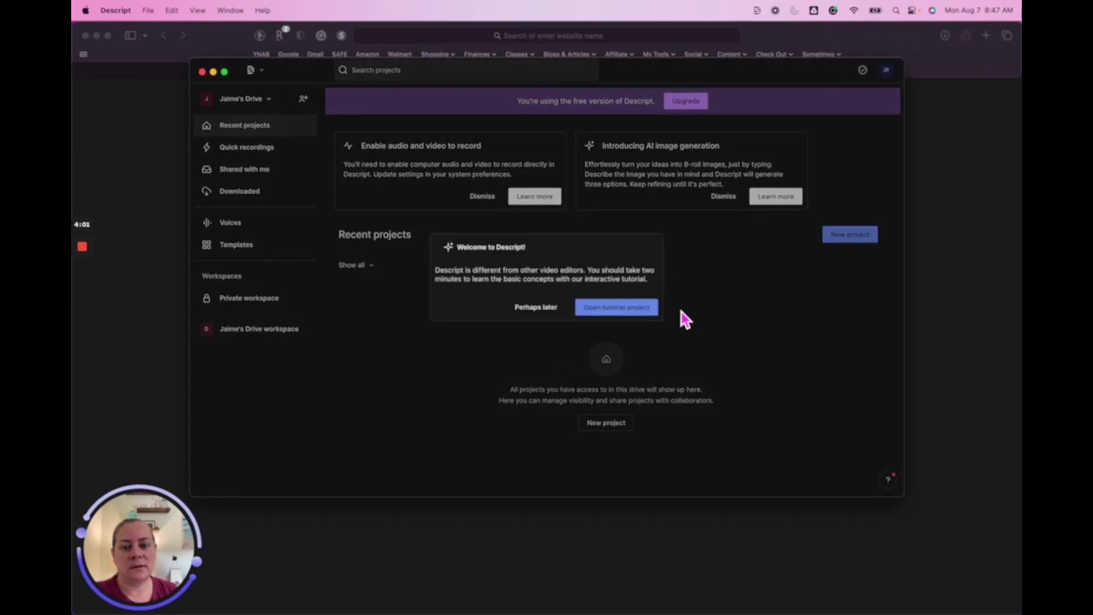
{"action": "left_click", "coordinate": [540, 309]}
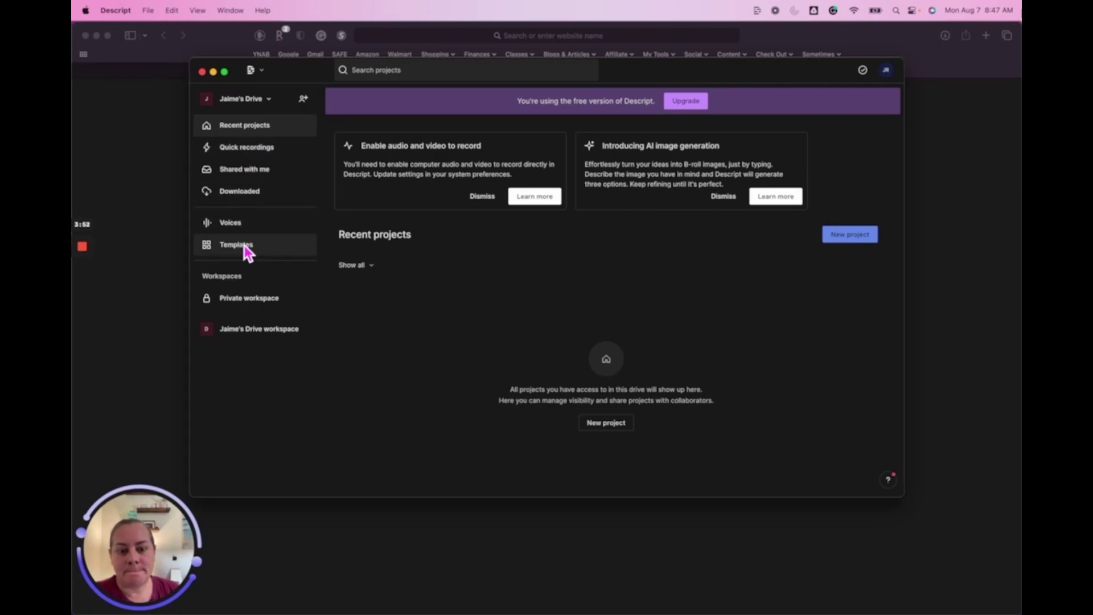
Create a new project and add the "Repurposing Videos_ Tips and Tools" MP4 from Downloads to its files
{"action": "left_click", "coordinate": [591, 422]}
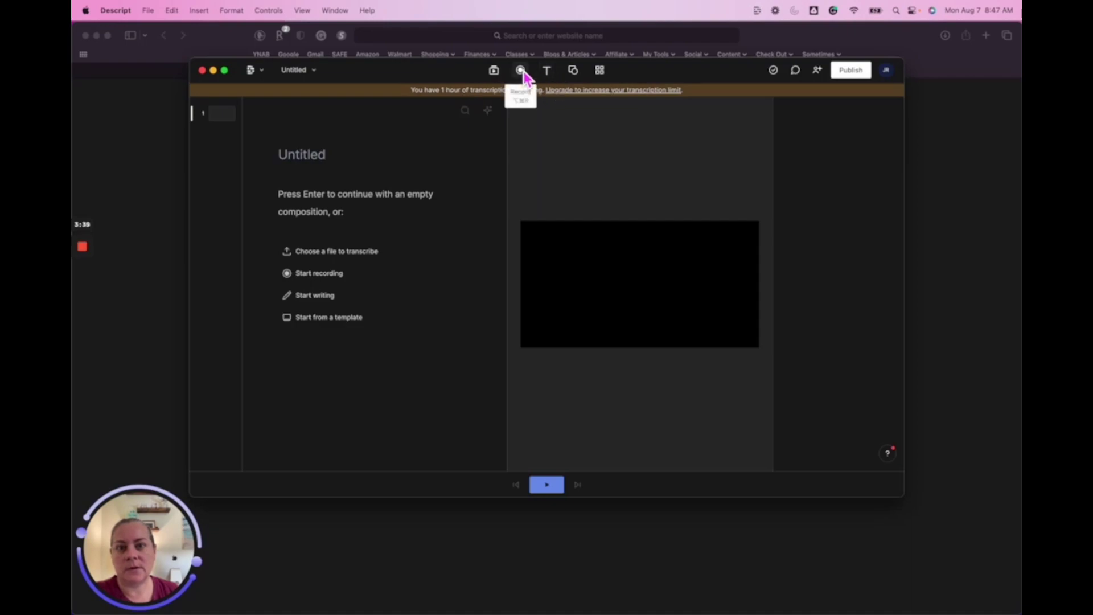
{"action": "left_click", "coordinate": [493, 72]}
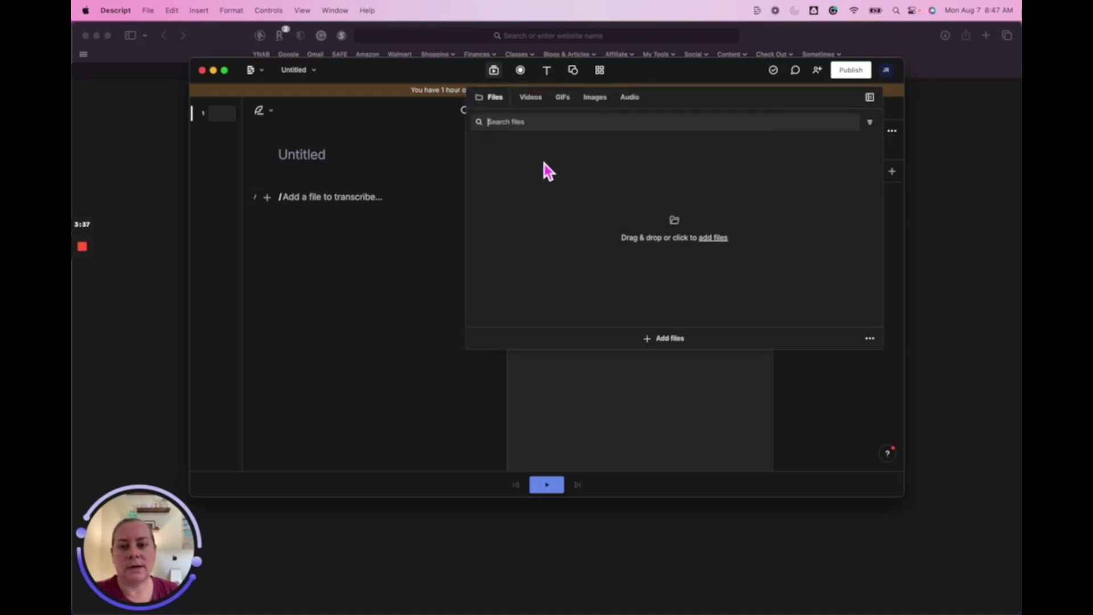
{"action": "left_click", "coordinate": [710, 238]}
{"action": "left_click", "coordinate": [378, 303]}
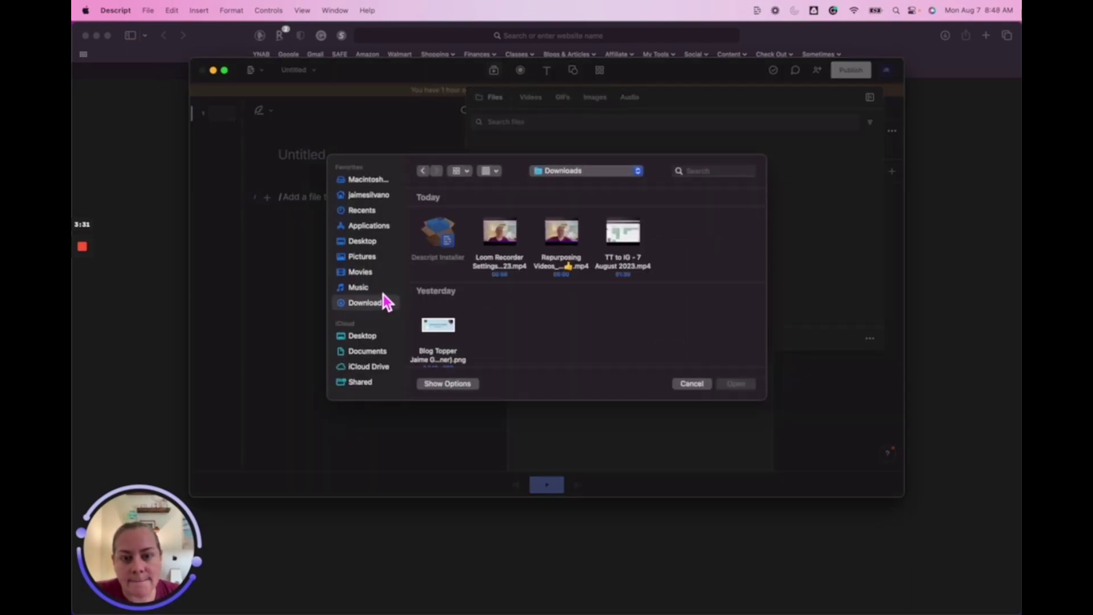
{"action": "left_click", "coordinate": [564, 231]}
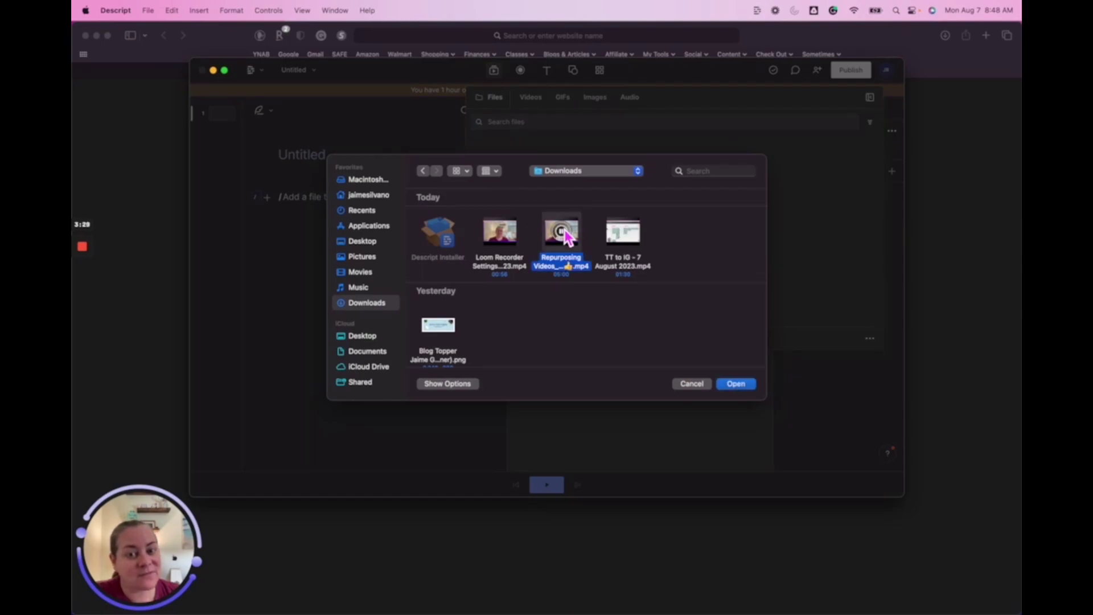
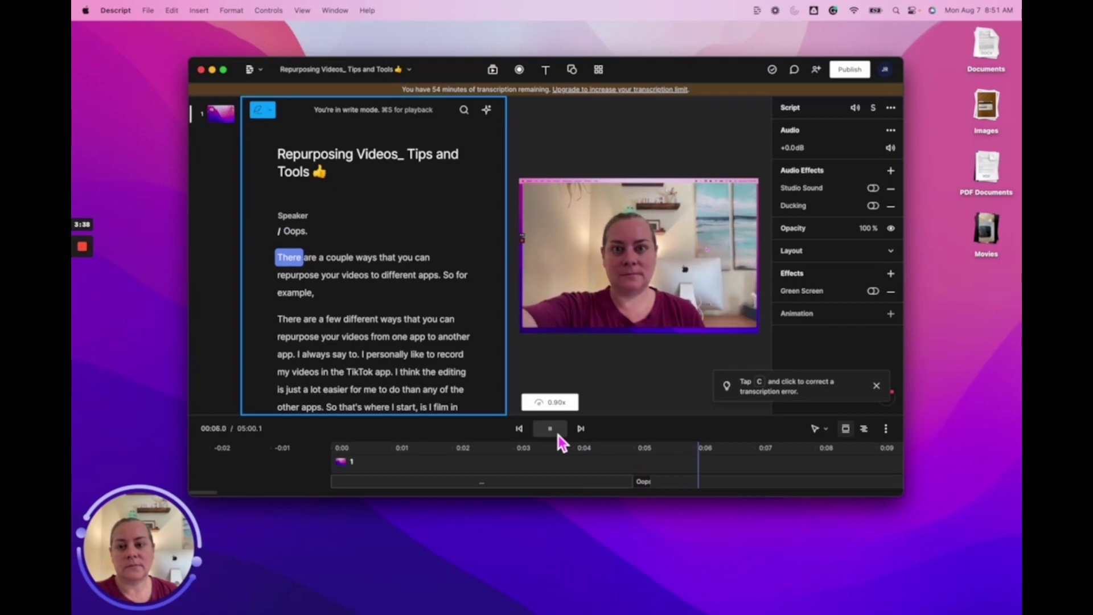
Stop the playback, join the "There are a couple ways" paragraph to the opening line and delete "Oops." from the transcript
{"action": "left_click", "coordinate": [557, 435]}
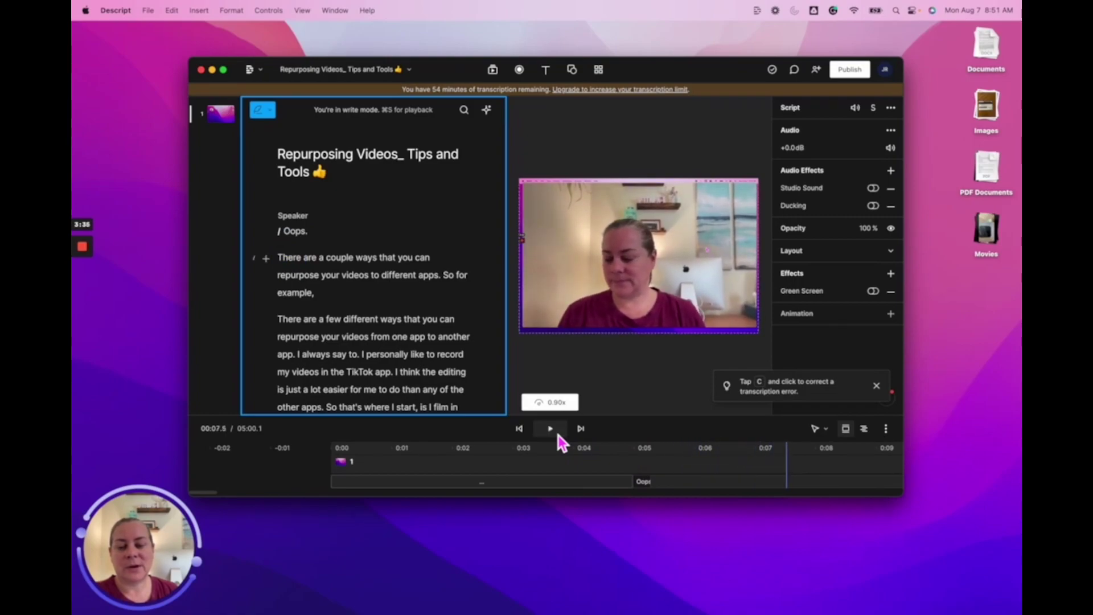
{"action": "left_click", "coordinate": [276, 258]}
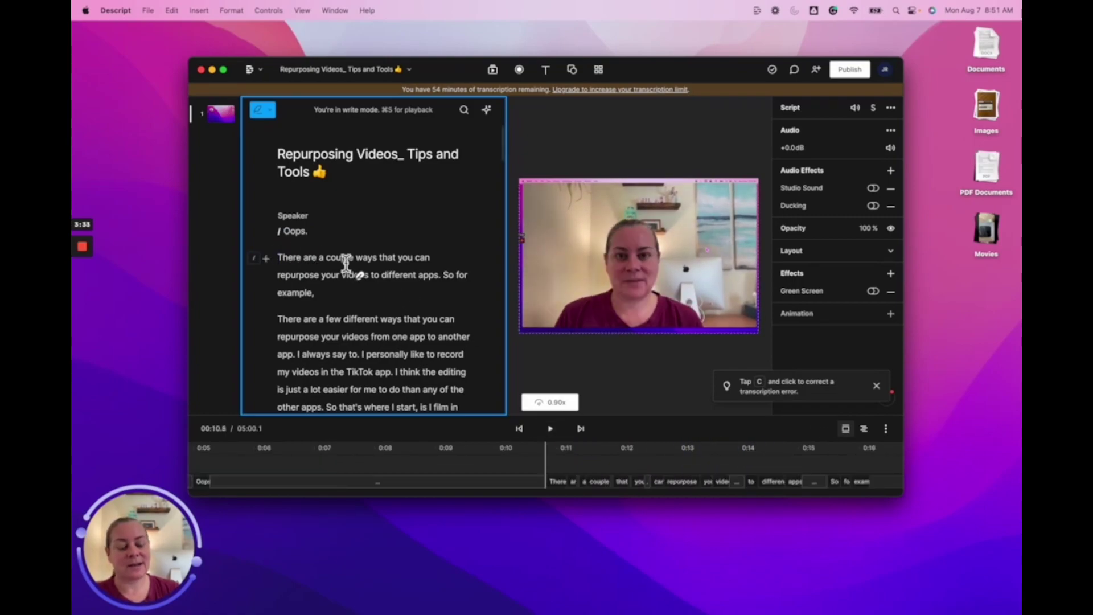
{"action": "key", "text": "BackSpace"}
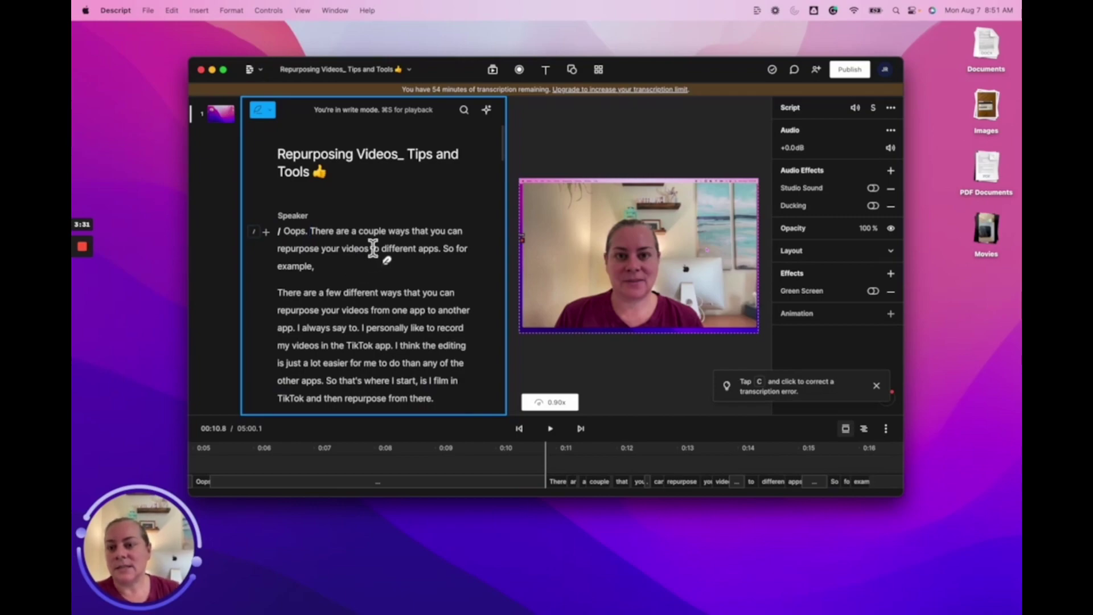
{"action": "left_click_drag", "start_coordinate": [310, 231], "coordinate": [284, 239]}
{"action": "key", "text": "super+a"}
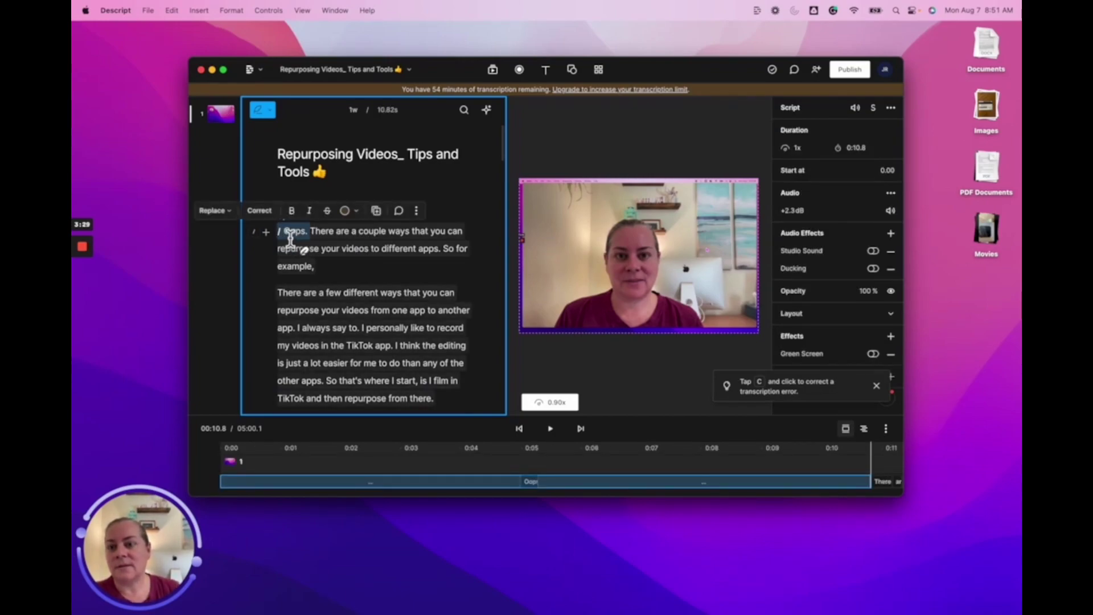
{"action": "key", "text": "BackSpace"}
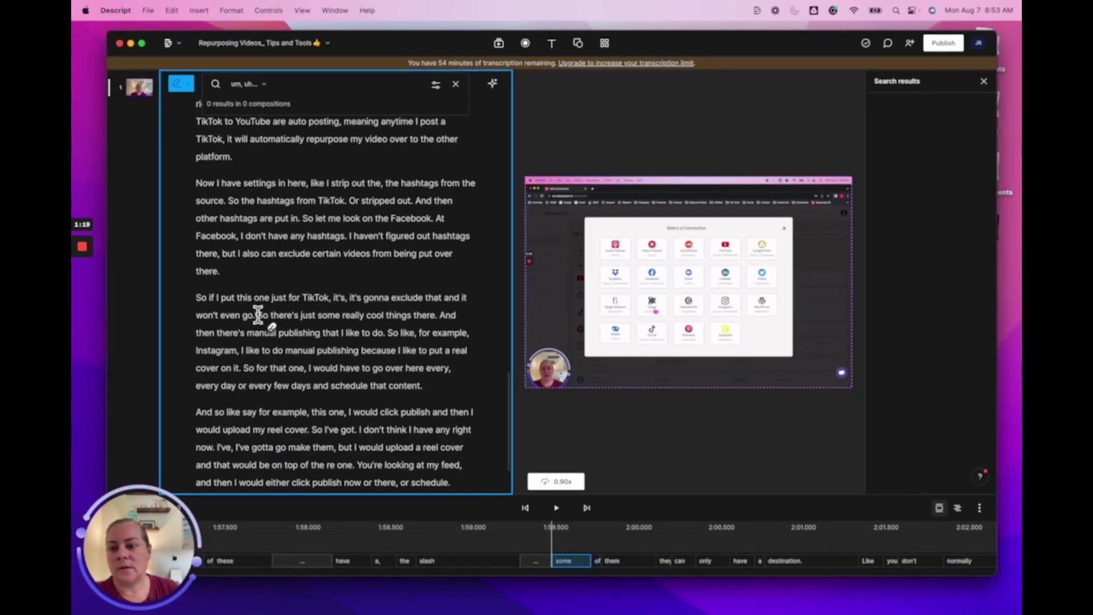
Delete "So there's just some really cool things there" after "won't even go." in the transcript and play back the cut
{"action": "left_click_drag", "start_coordinate": [257, 315], "coordinate": [424, 318]}
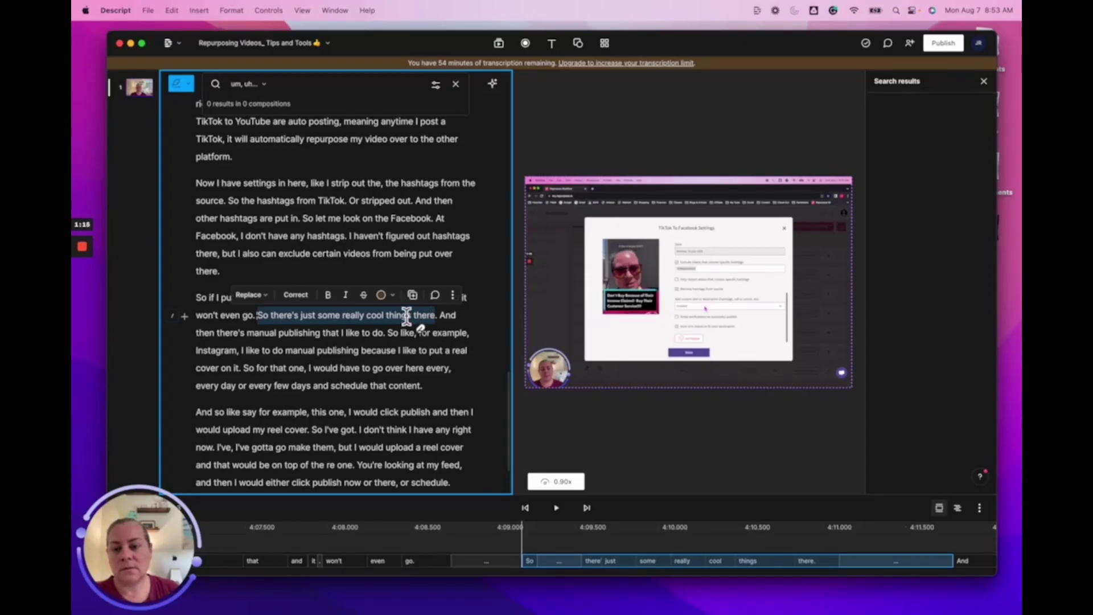
{"action": "right_click", "coordinate": [409, 322]}
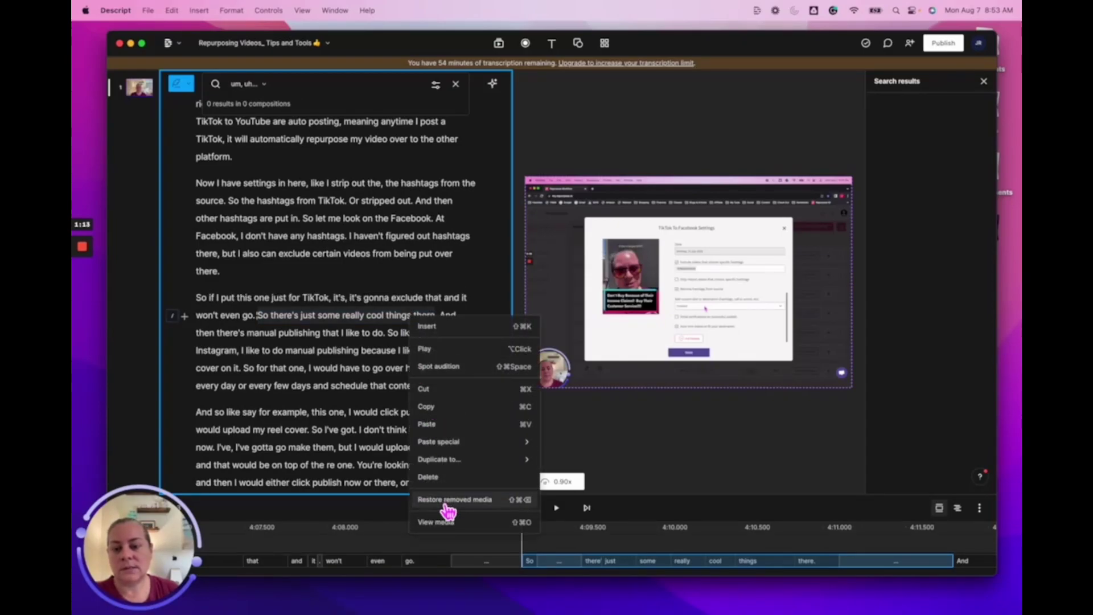
{"action": "left_click", "coordinate": [437, 477]}
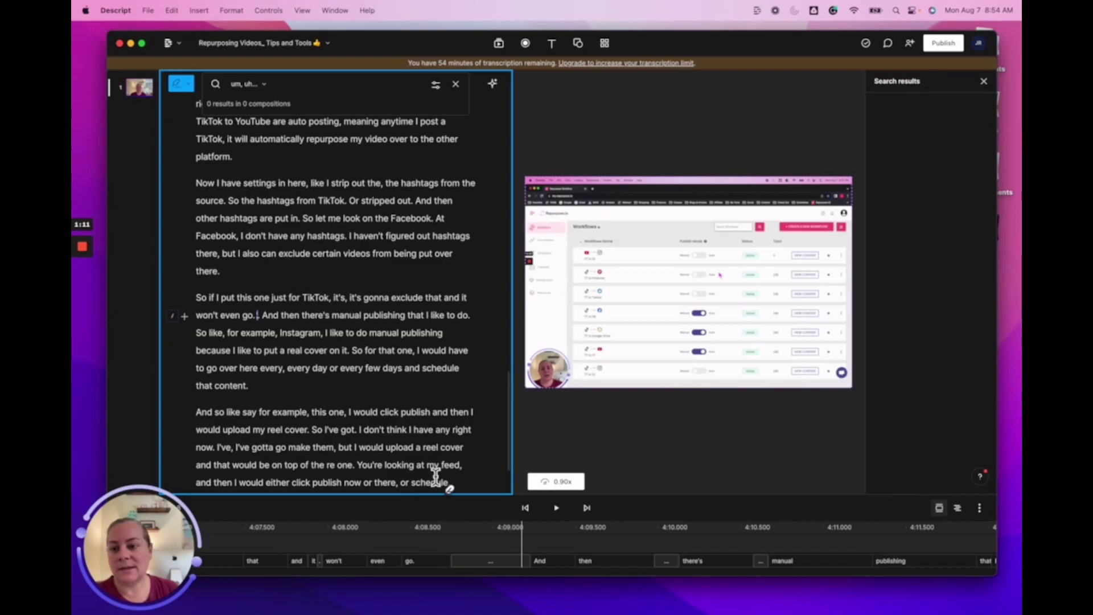
{"action": "left_click", "coordinate": [214, 315]}
{"action": "left_click", "coordinate": [559, 513]}
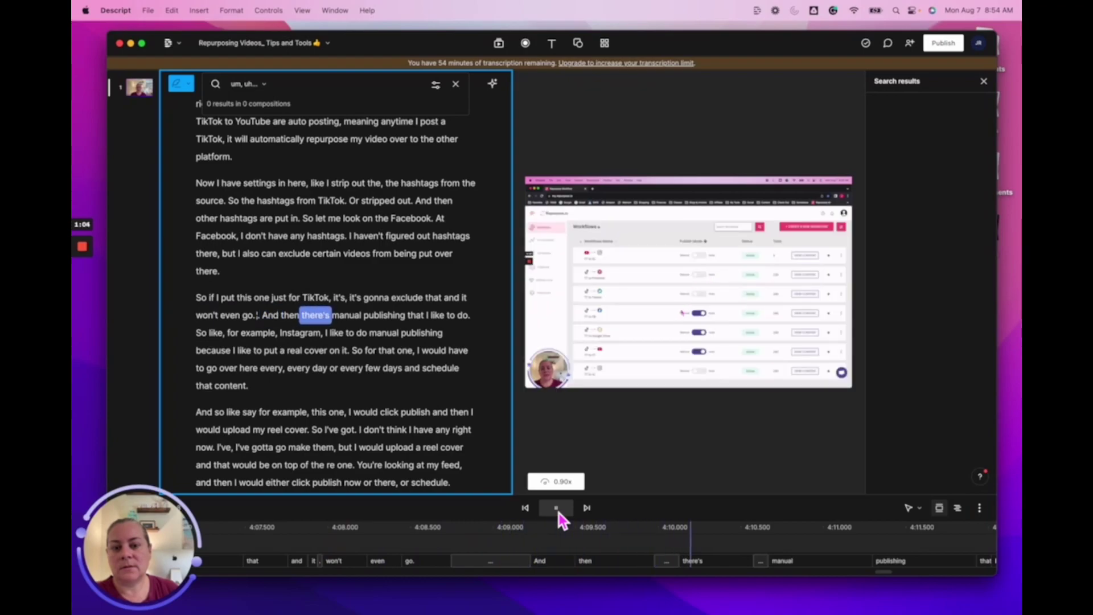
{"action": "left_click", "coordinate": [557, 512]}
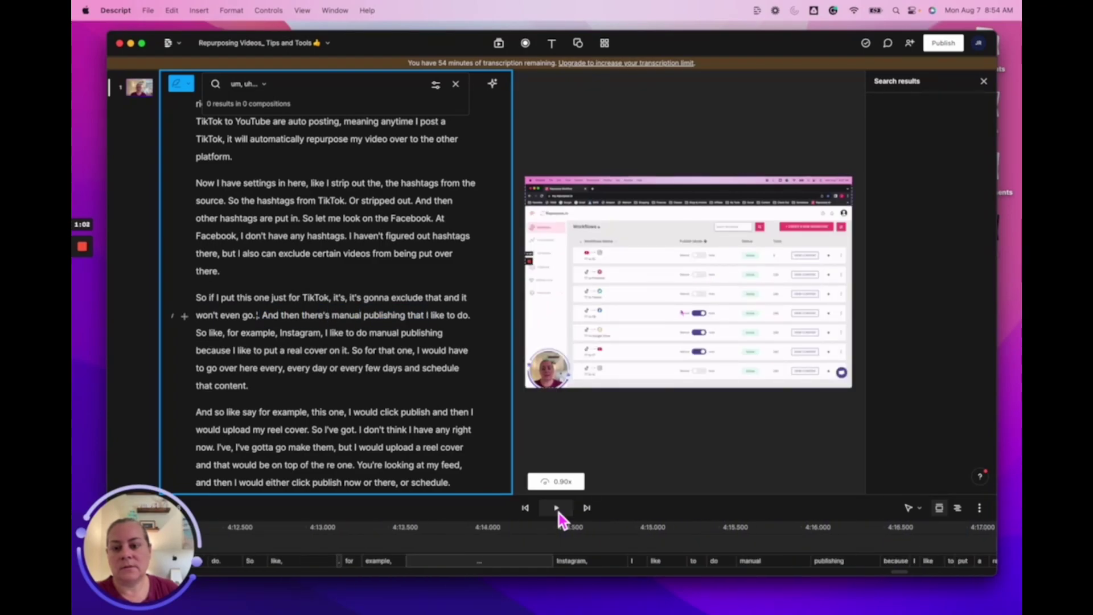
Delete the word "And" before "then there's manual publishing" in the transcript and play back the edited passage
{"action": "left_click", "coordinate": [280, 316]}
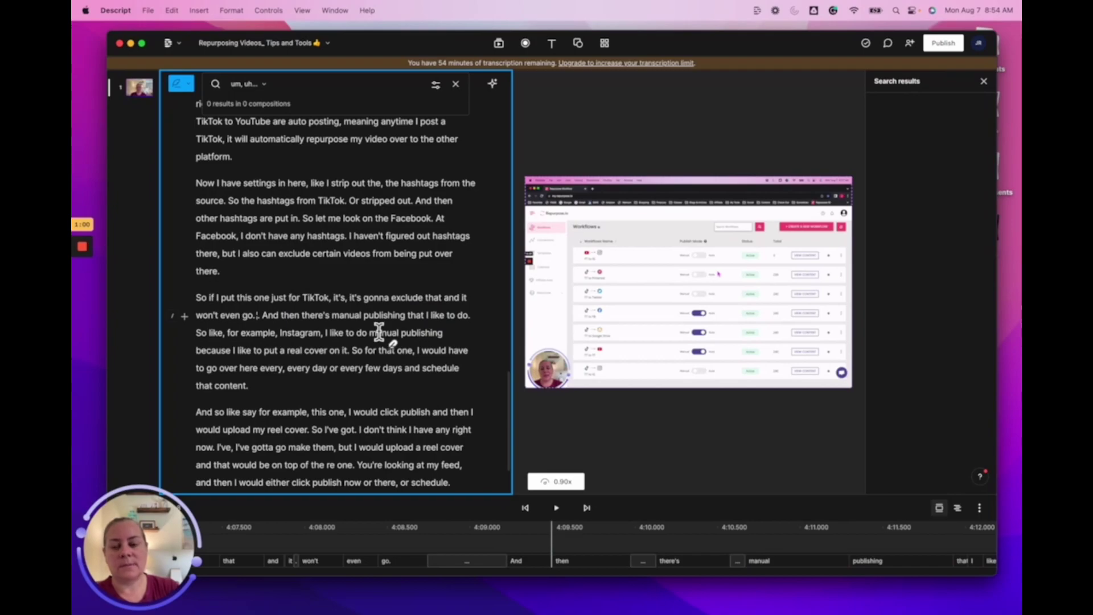
{"action": "double_click", "coordinate": [270, 314]}
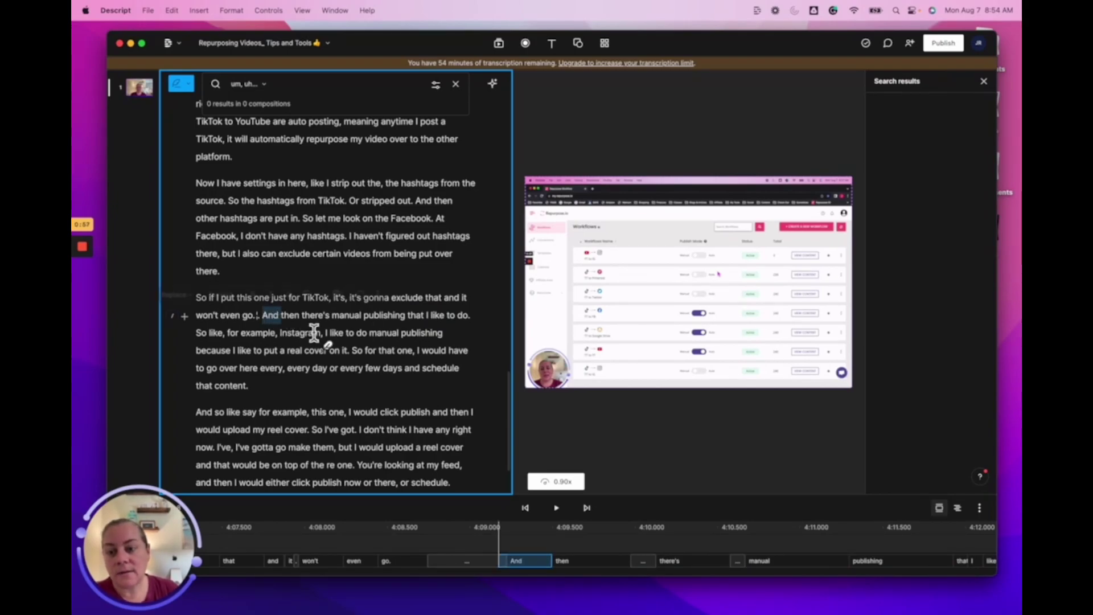
{"action": "right_click", "coordinate": [274, 317]}
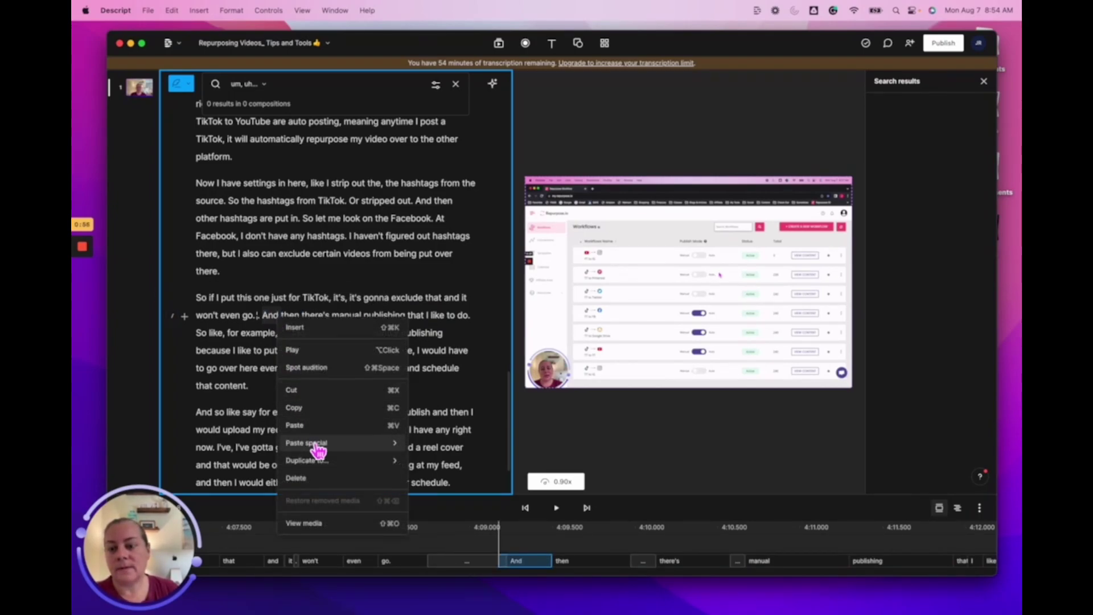
{"action": "left_click", "coordinate": [310, 479]}
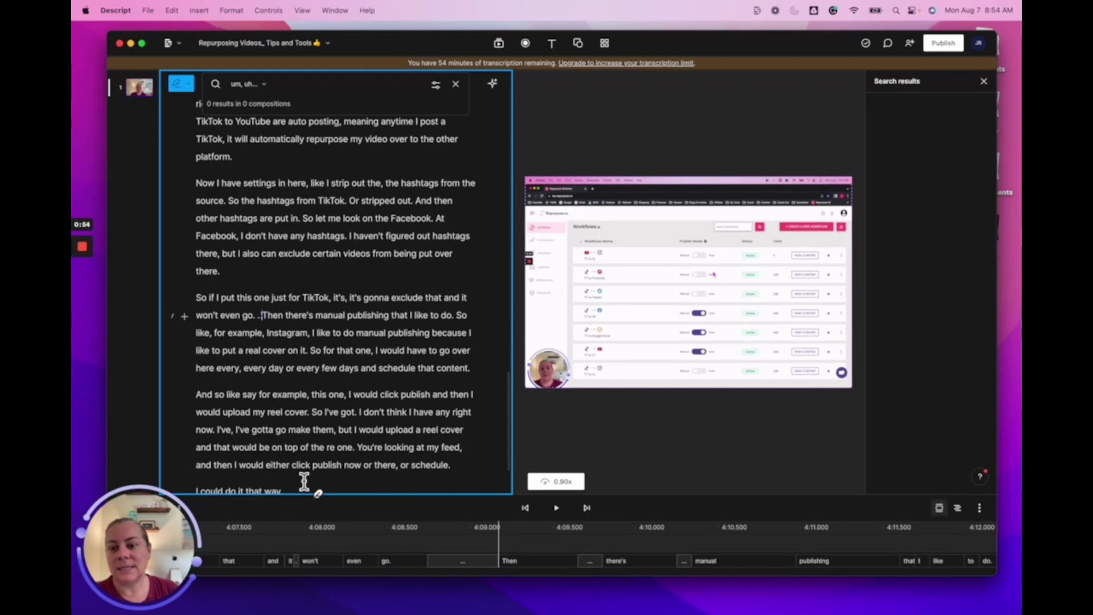
{"action": "left_click", "coordinate": [198, 315]}
{"action": "left_click", "coordinate": [558, 510]}
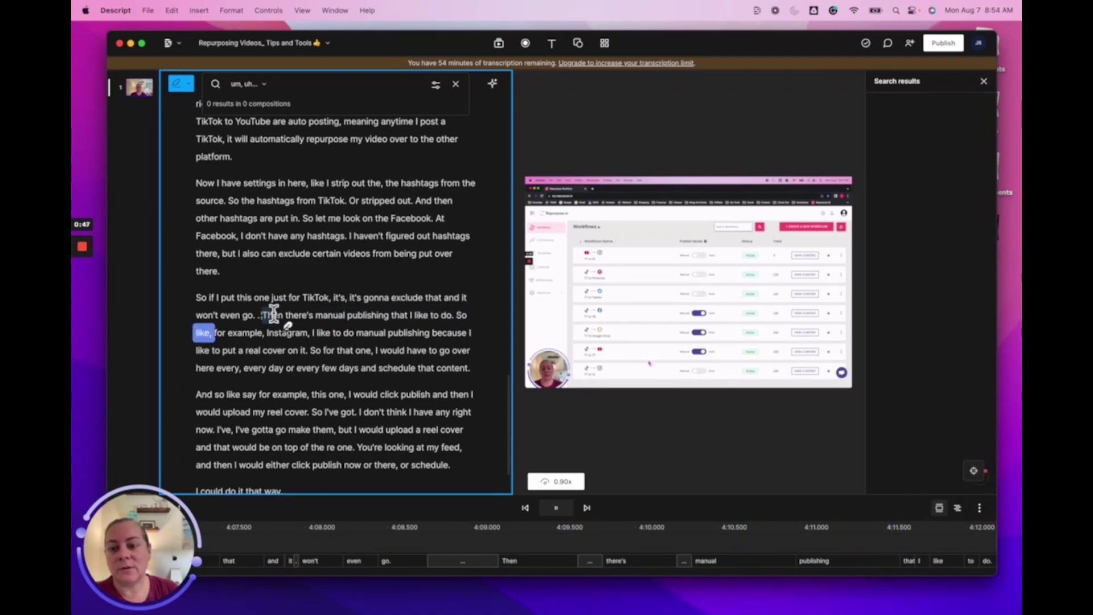
Stop the playback, delete the word "Then" before "there's manual publishing" in the transcript and play back the edited passage
{"action": "double_click", "coordinate": [273, 314]}
{"action": "left_click", "coordinate": [554, 509]}
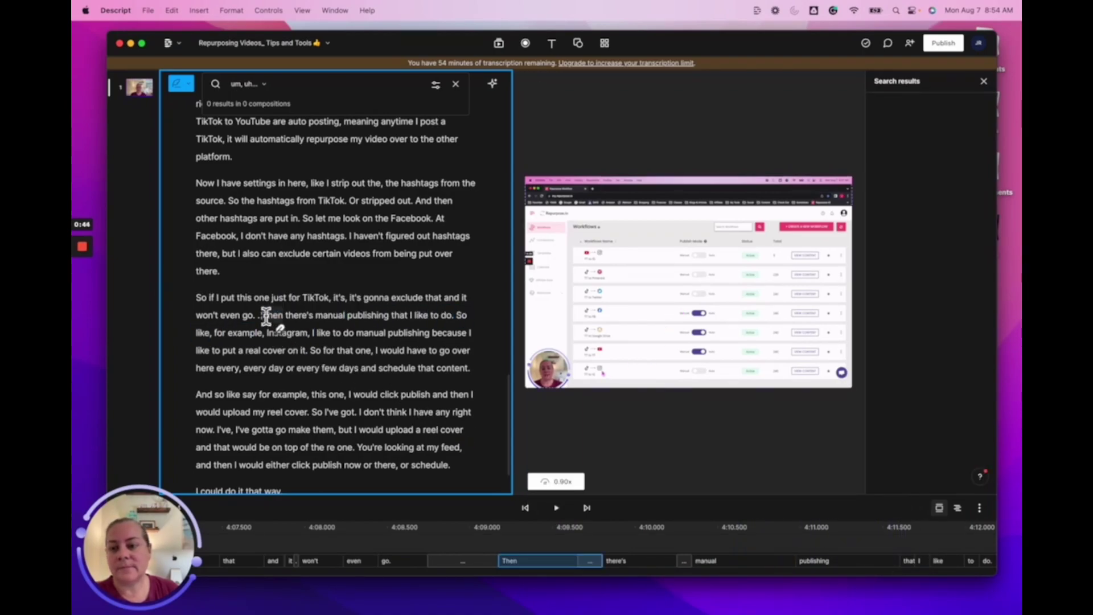
{"action": "double_click", "coordinate": [278, 318]}
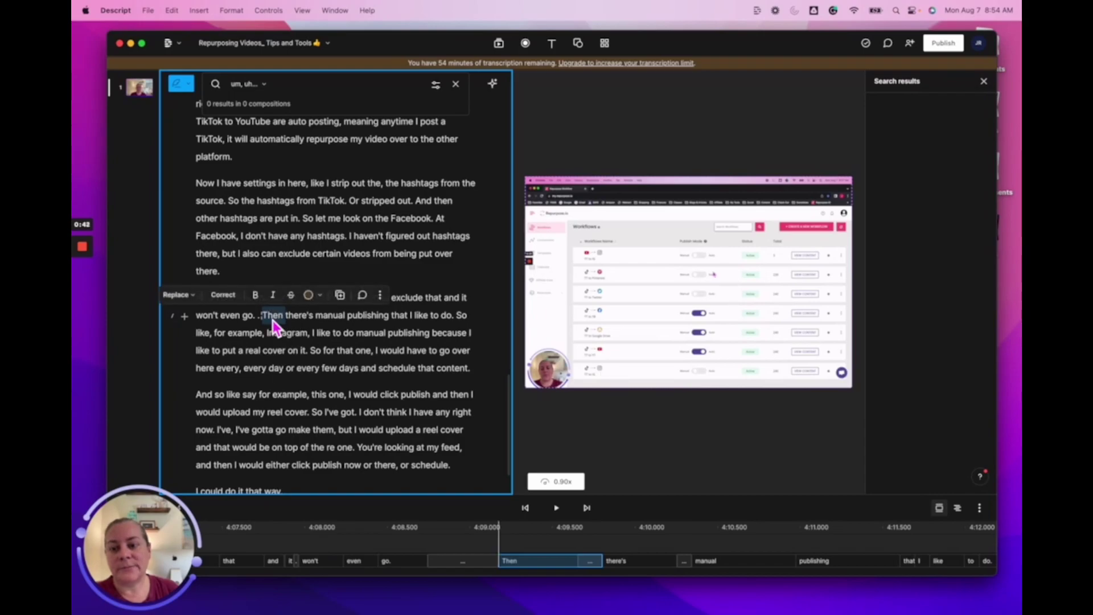
{"action": "right_click", "coordinate": [272, 319]}
{"action": "left_click", "coordinate": [310, 485]}
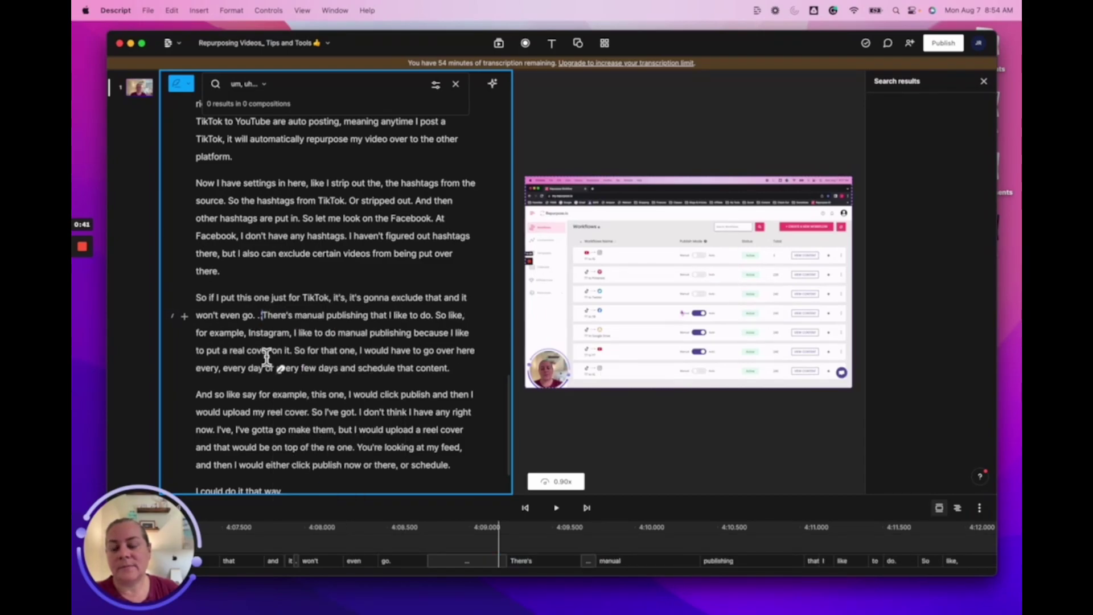
{"action": "left_click", "coordinate": [194, 314]}
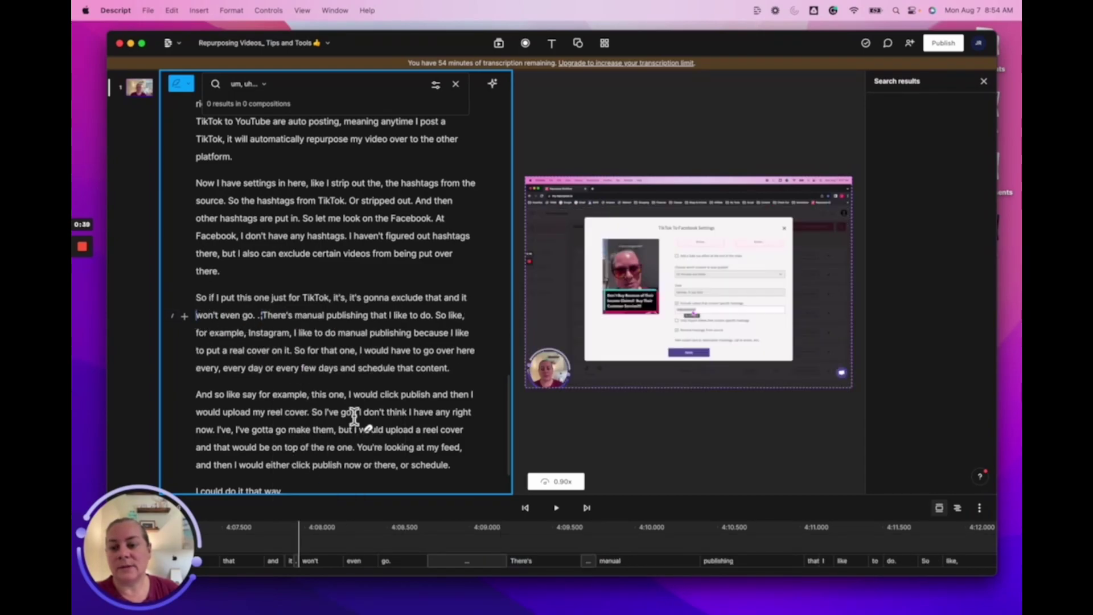
{"action": "left_click", "coordinate": [558, 508]}
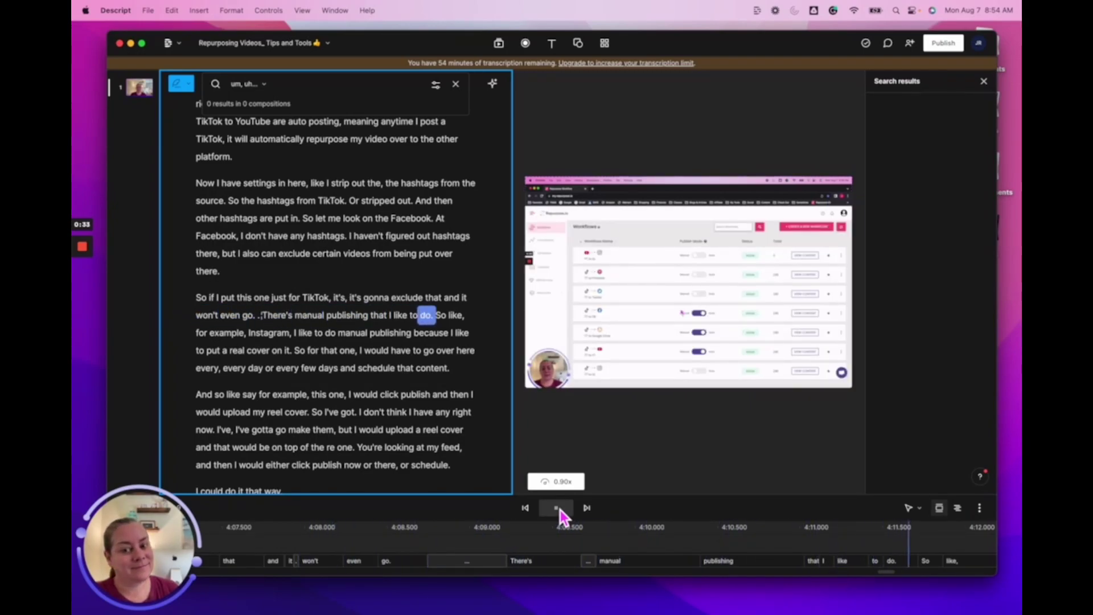
{"action": "left_click", "coordinate": [557, 508]}
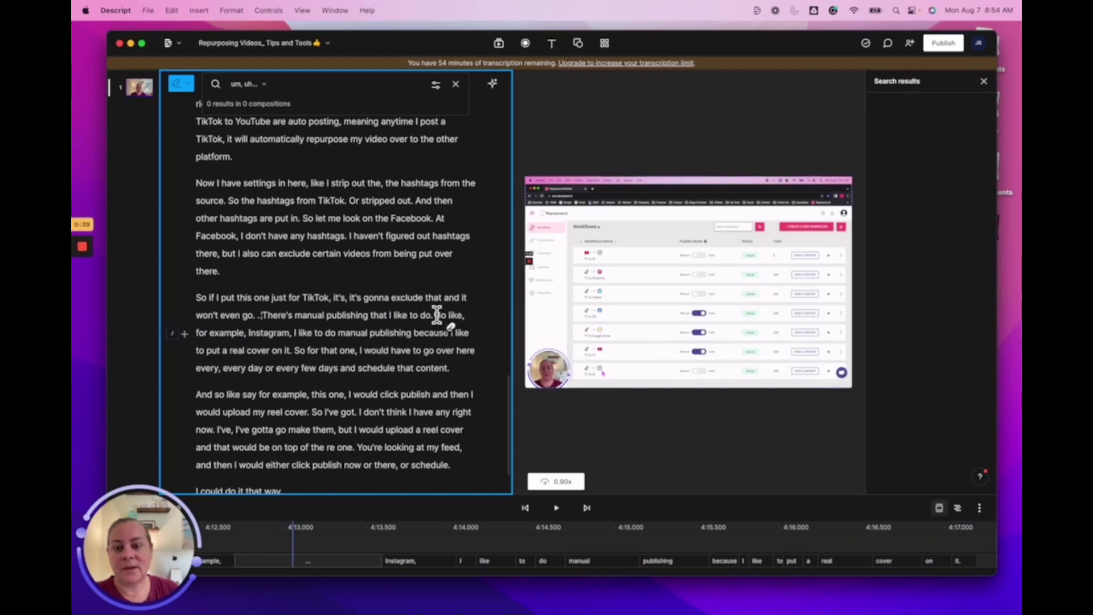
Delete "So like," before "for example, Instagram" in the transcript and play back the passage from "won't even go."
{"action": "left_click_drag", "start_coordinate": [435, 314], "coordinate": [458, 314]}
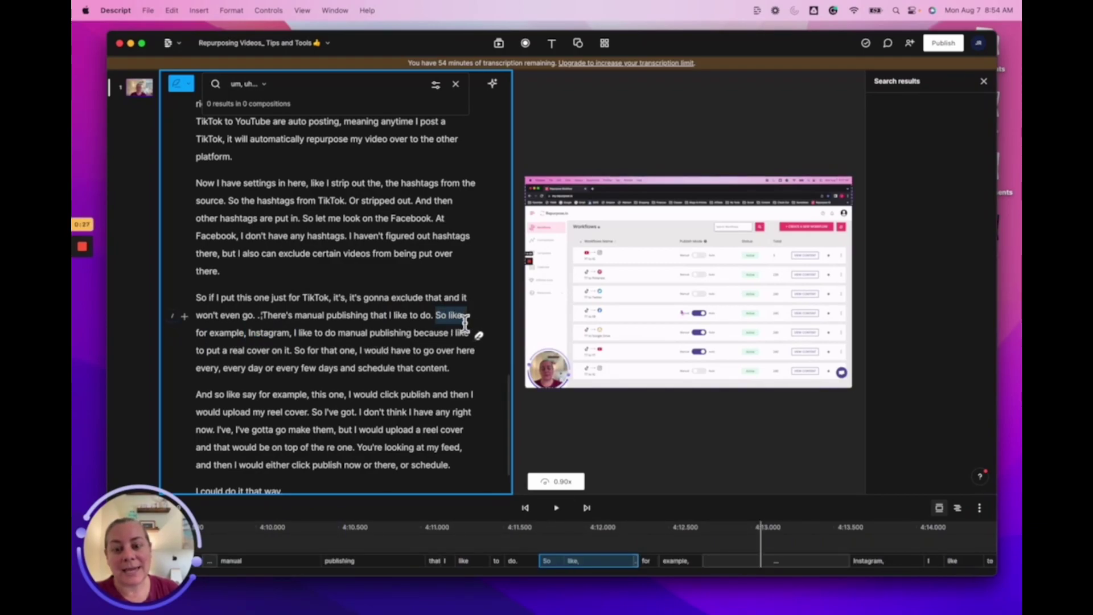
{"action": "right_click", "coordinate": [455, 315]}
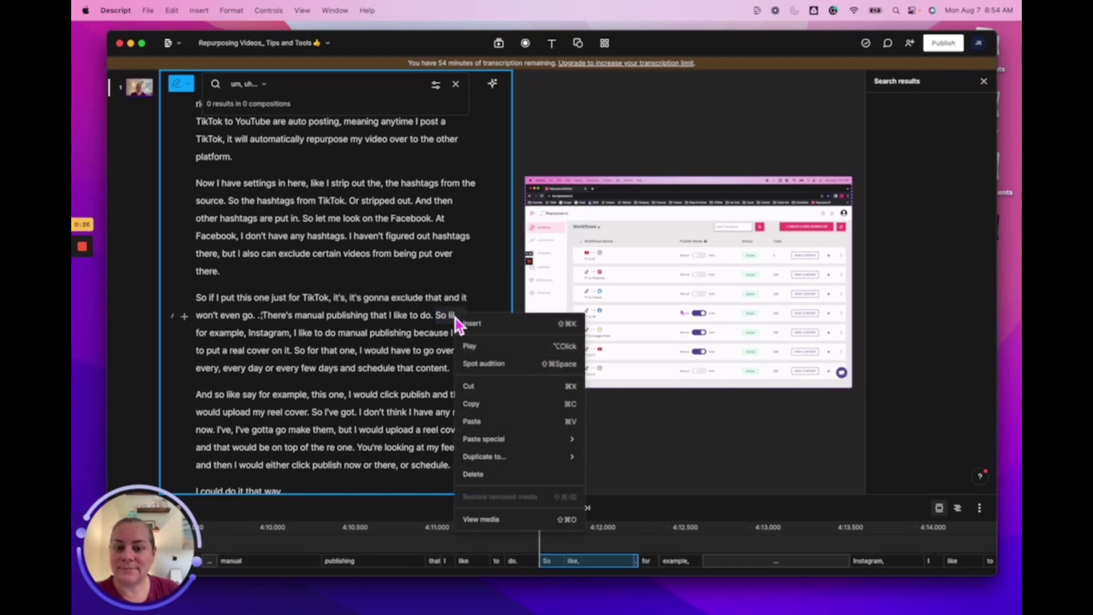
{"action": "left_click", "coordinate": [483, 477]}
{"action": "left_click", "coordinate": [195, 313]}
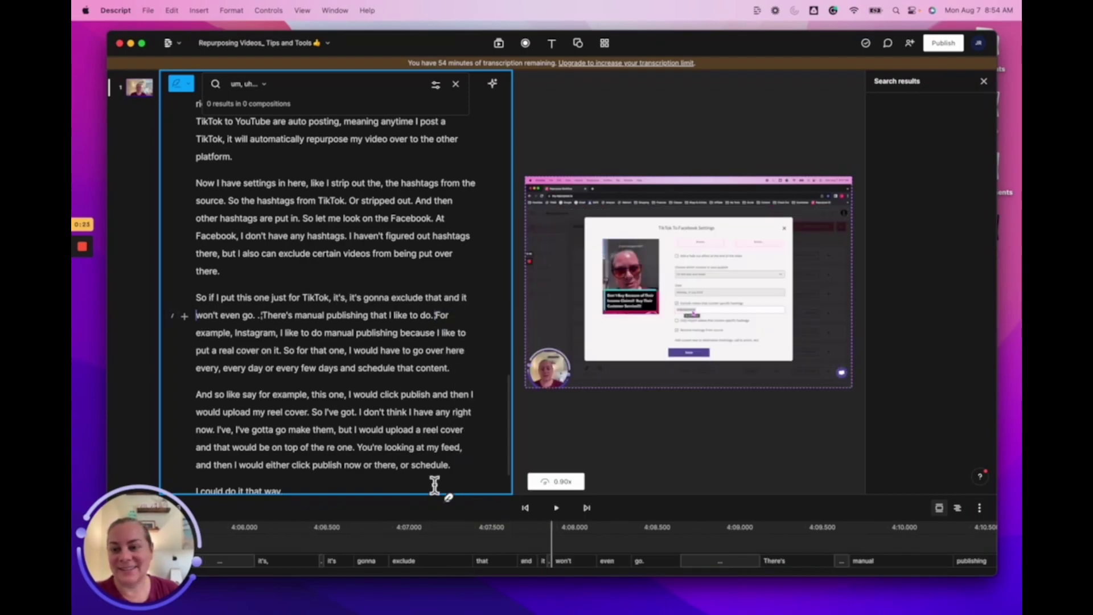
{"action": "left_click", "coordinate": [556, 507]}
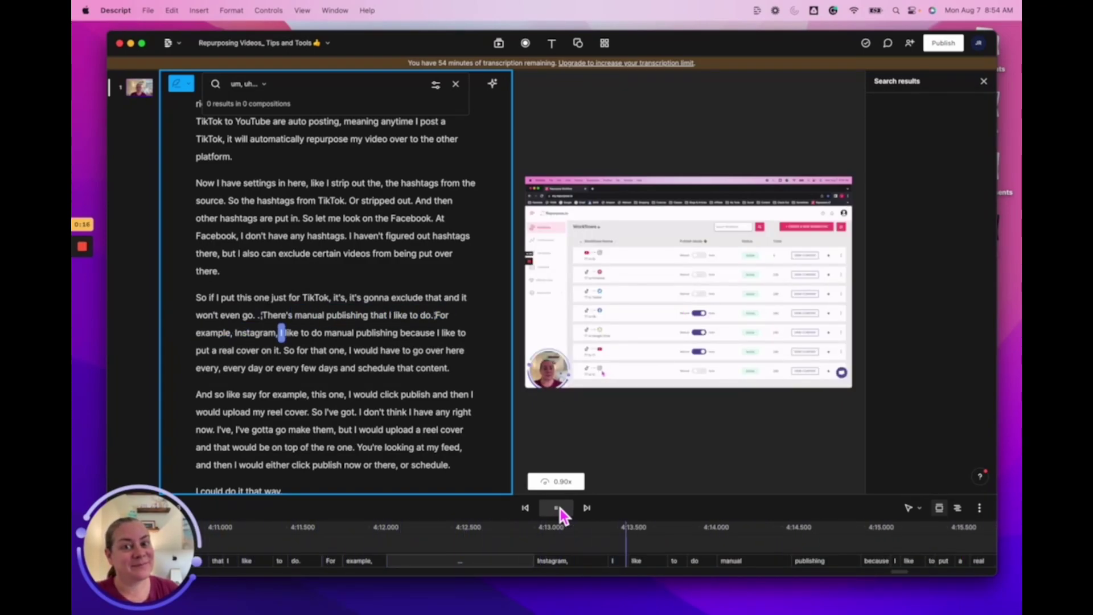
{"action": "left_click", "coordinate": [560, 510]}
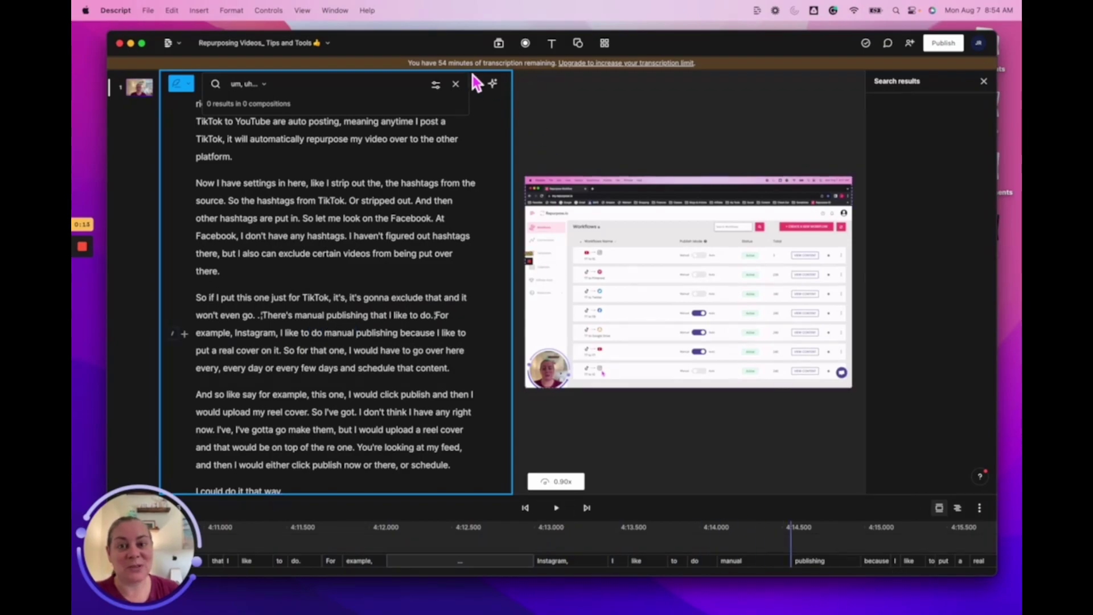